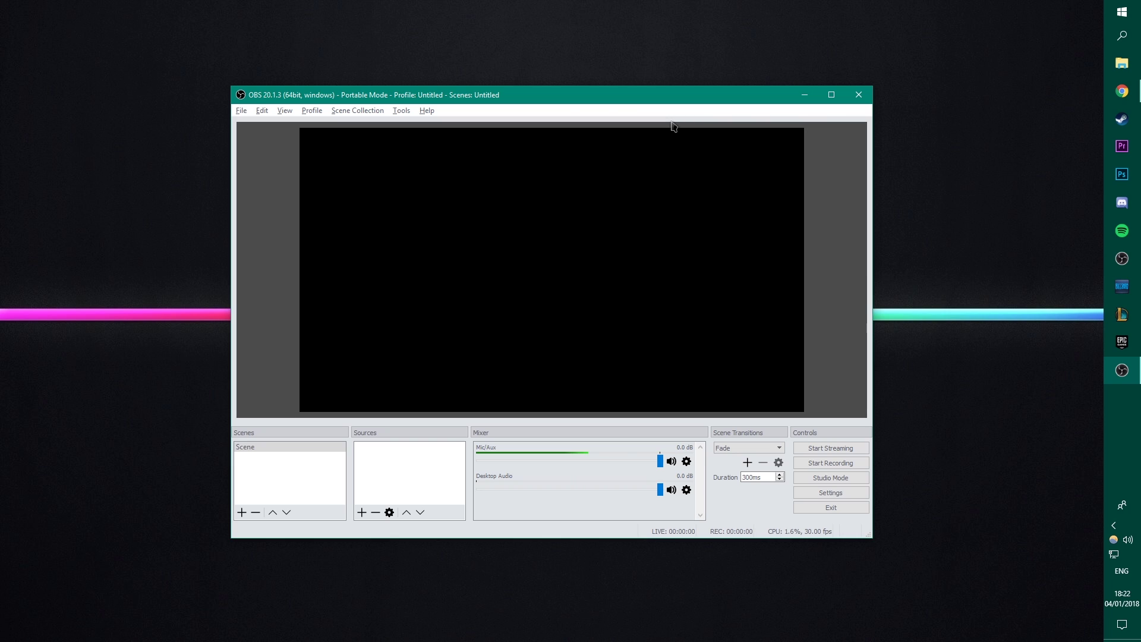
Set the OBS Studio (64bit) Start shortcut to Windows 7 compatibility mode with Run as administrator
left_click(1123, 11)
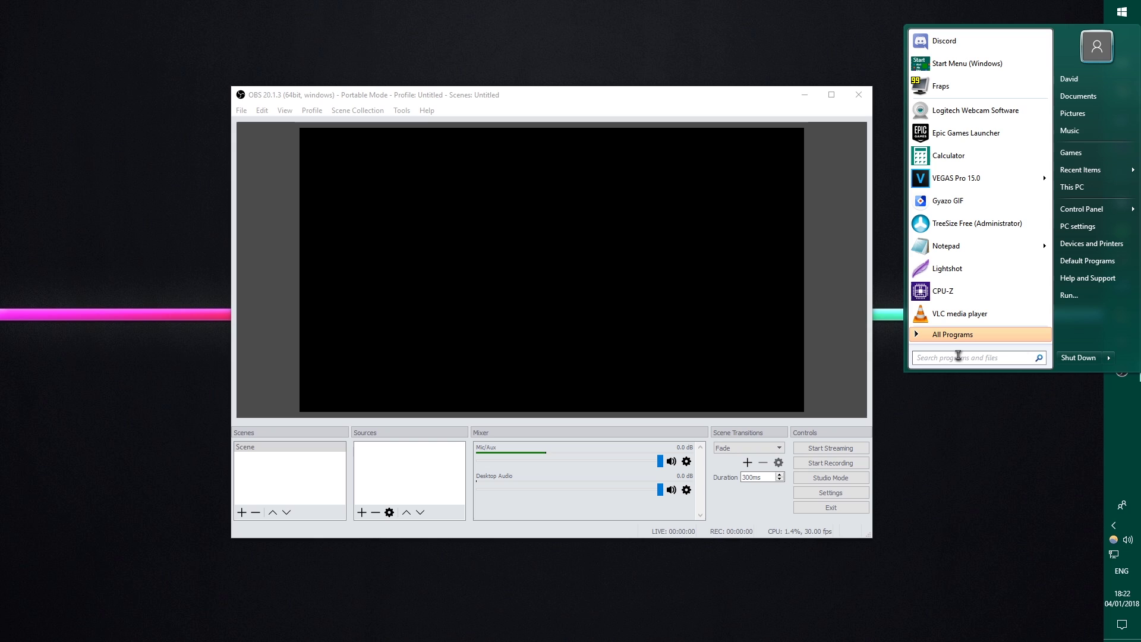
type("obs")
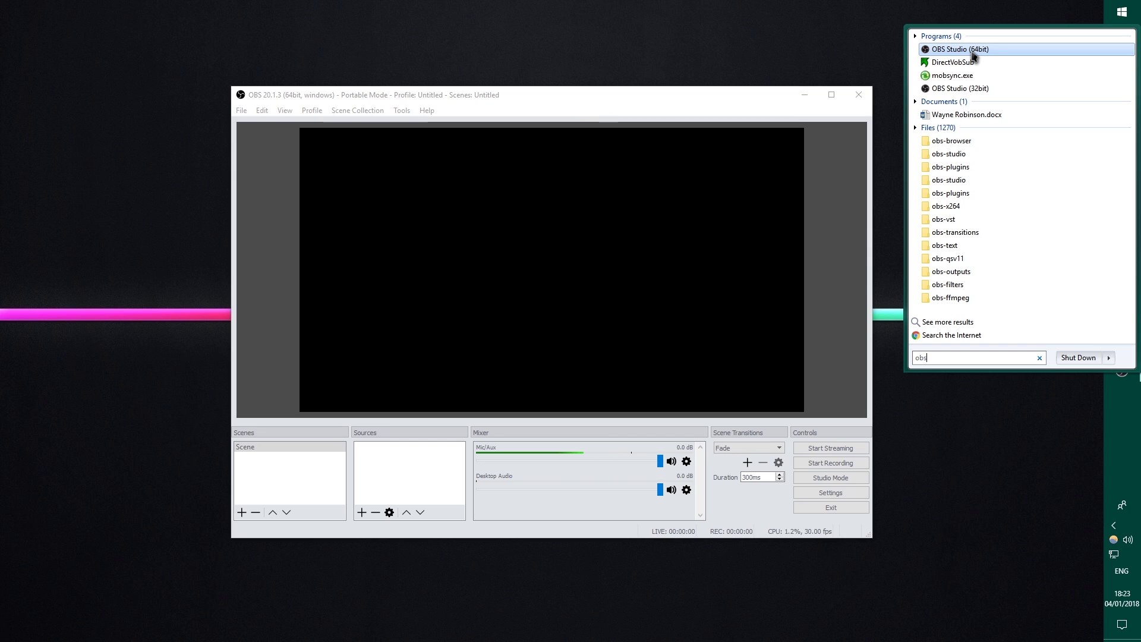
right_click(975, 52)
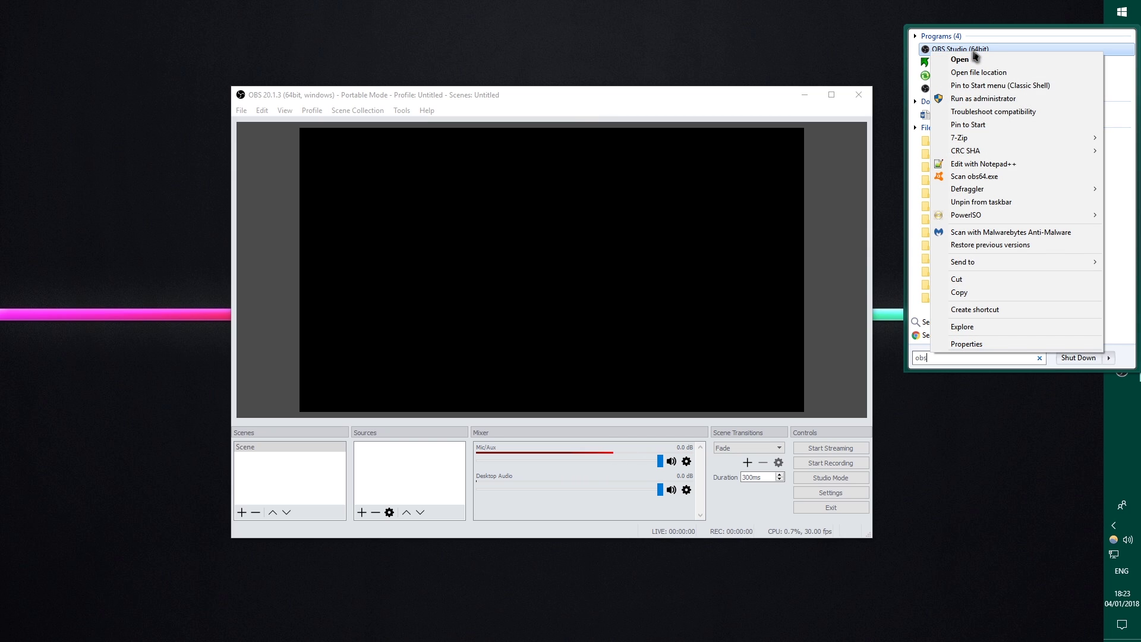
left_click(967, 343)
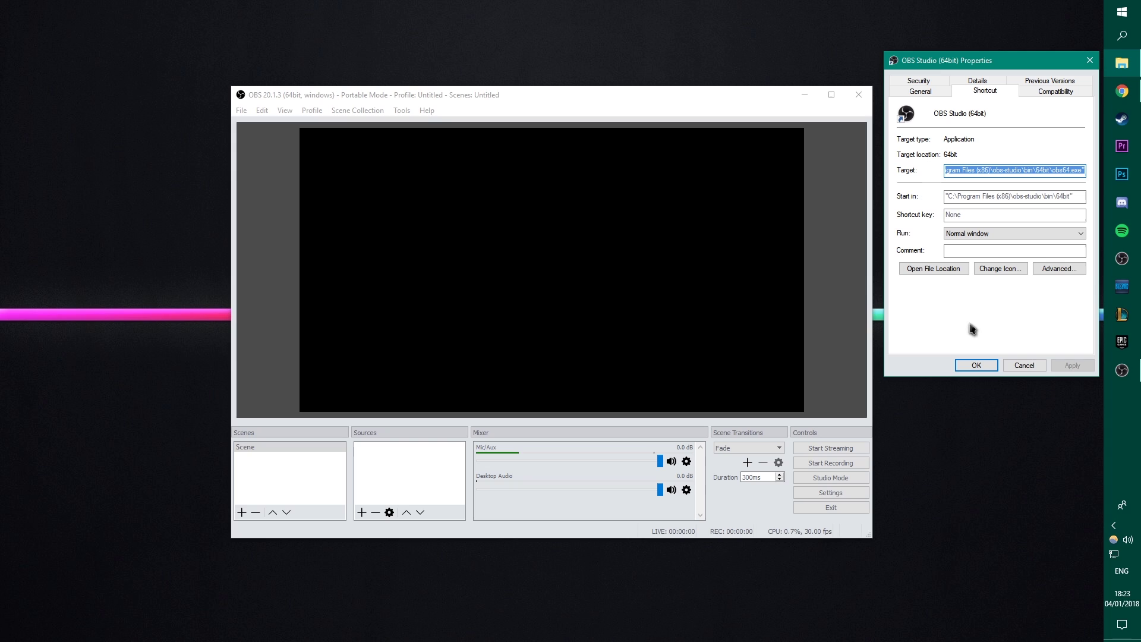
left_click(1046, 92)
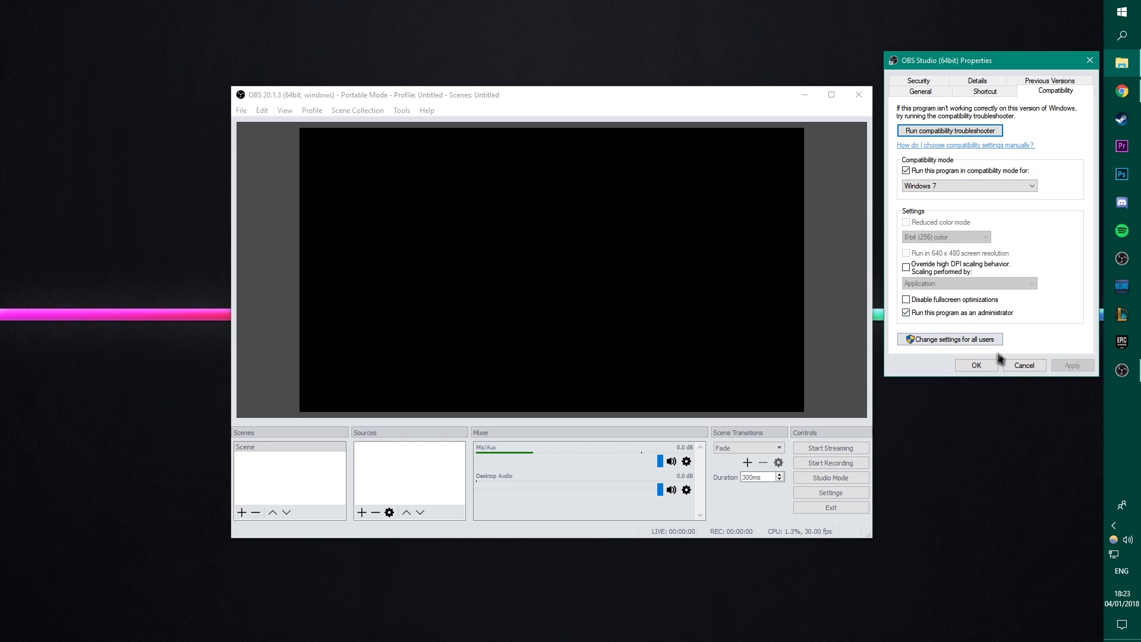
left_click(987, 367)
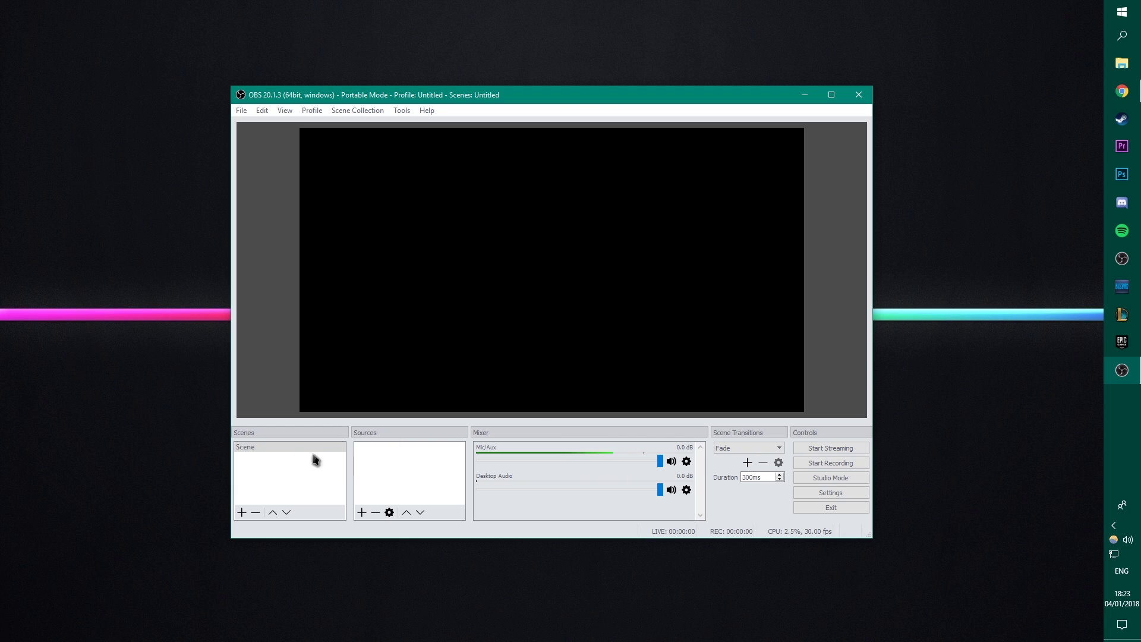
Start a new Game Capture source from the Sources panel menu
right_click(410, 468)
left_click(384, 460)
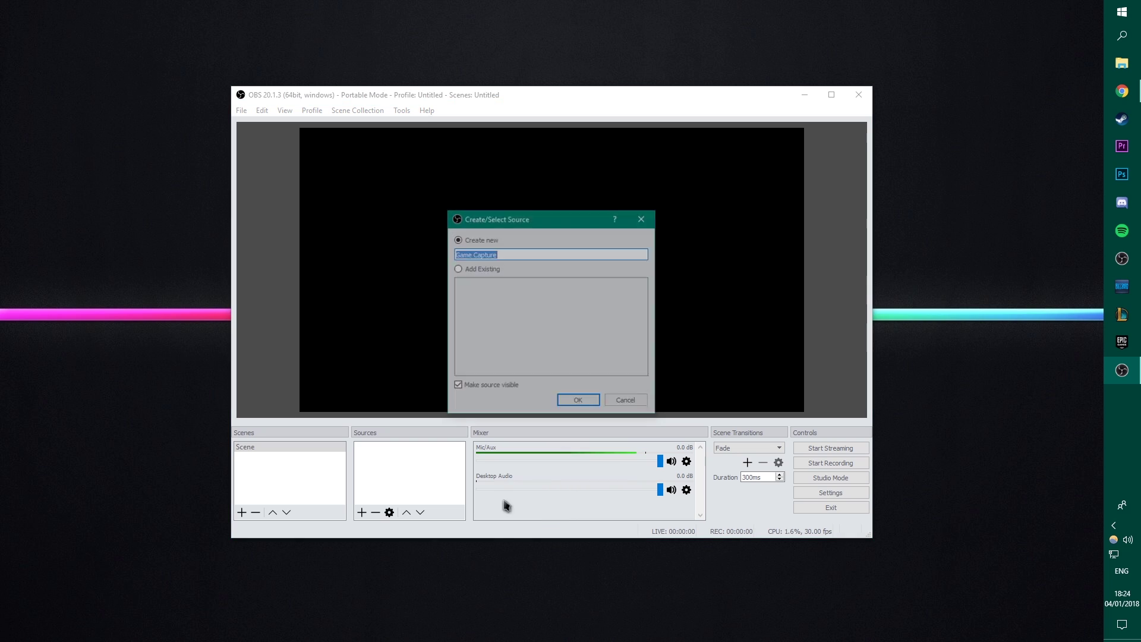
Create the Game Capture source in Capture specific window mode, then delete it
left_click(578, 401)
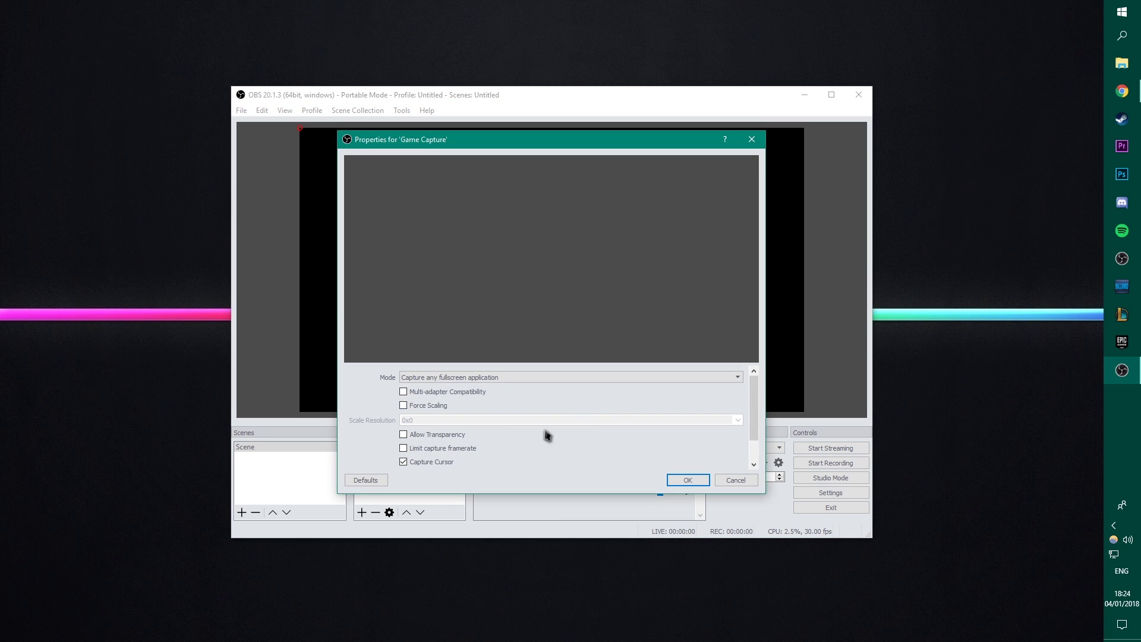
left_click(469, 378)
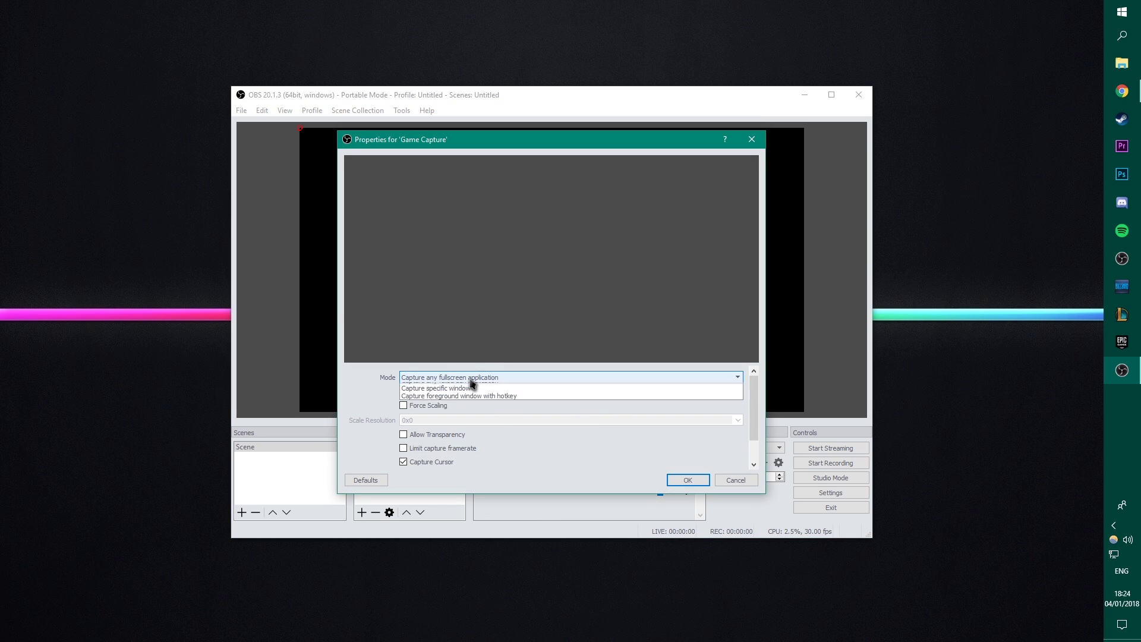
left_click(462, 395)
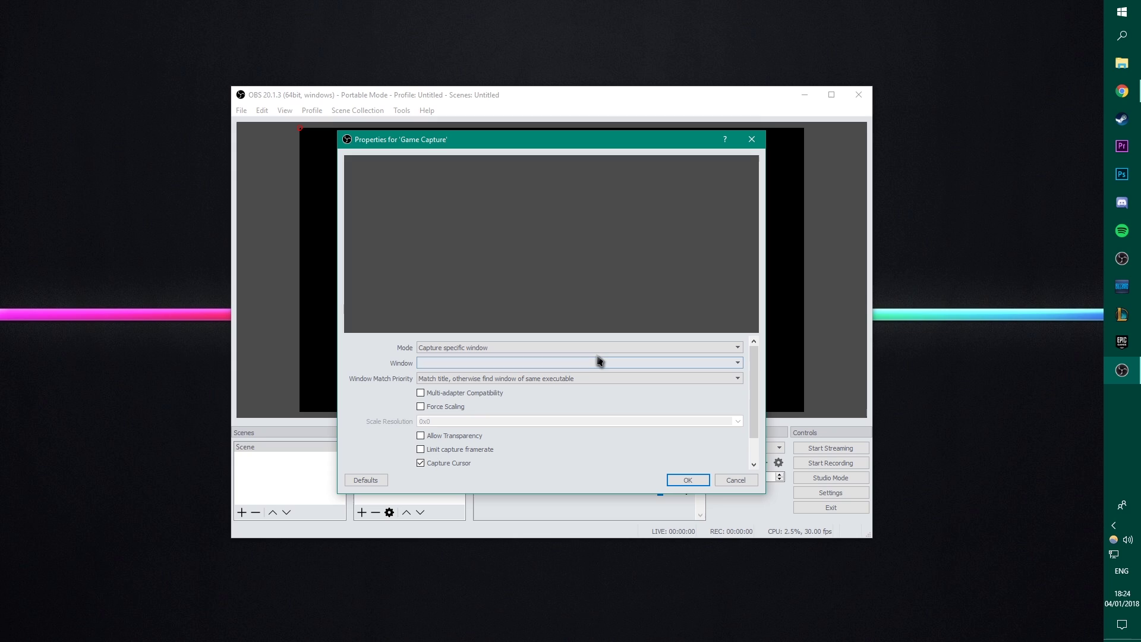
left_click(573, 364)
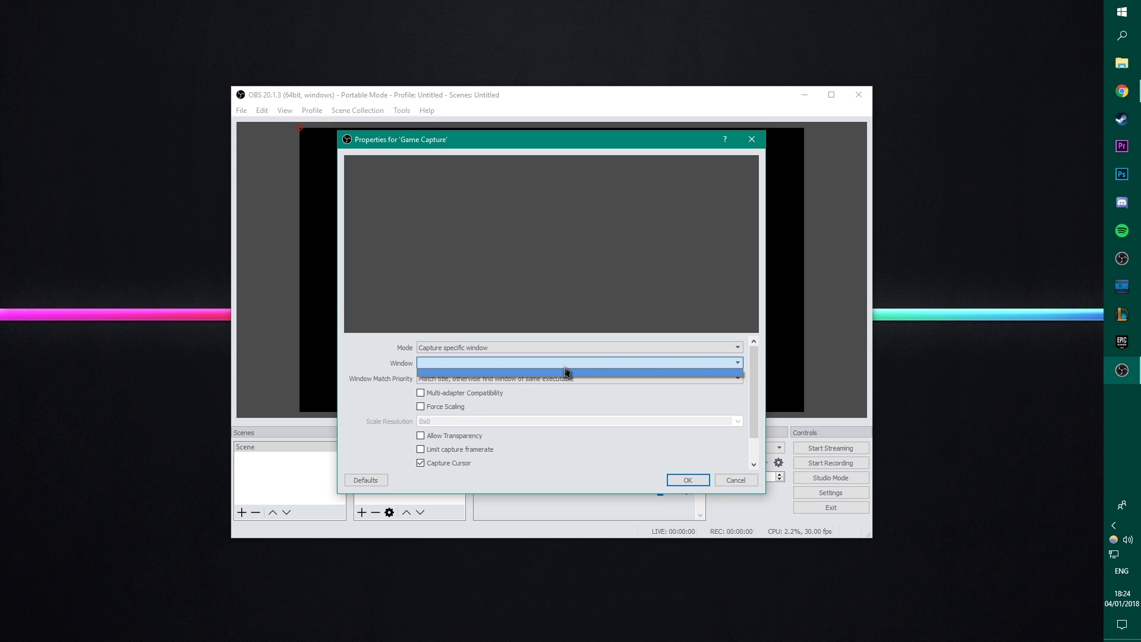
left_click(454, 370)
scroll(572, 458, "down", 1)
scroll(594, 458, "up", 1)
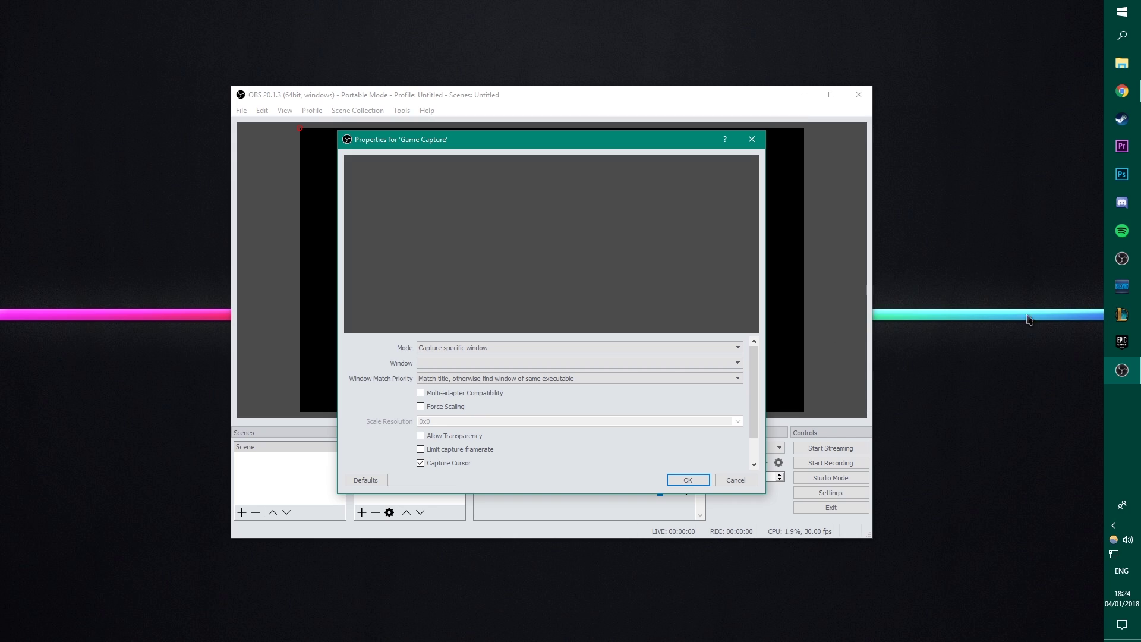
left_click(697, 477)
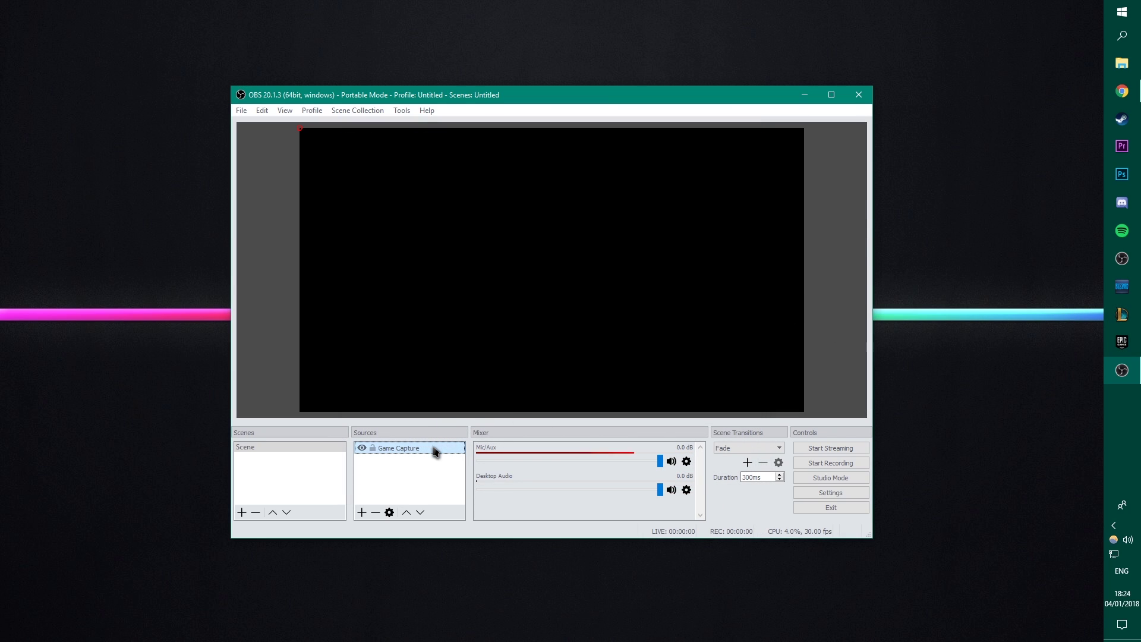
key("Delete")
Confirm removing Game Capture and add a Display Capture source of Display 1
left_click(580, 331)
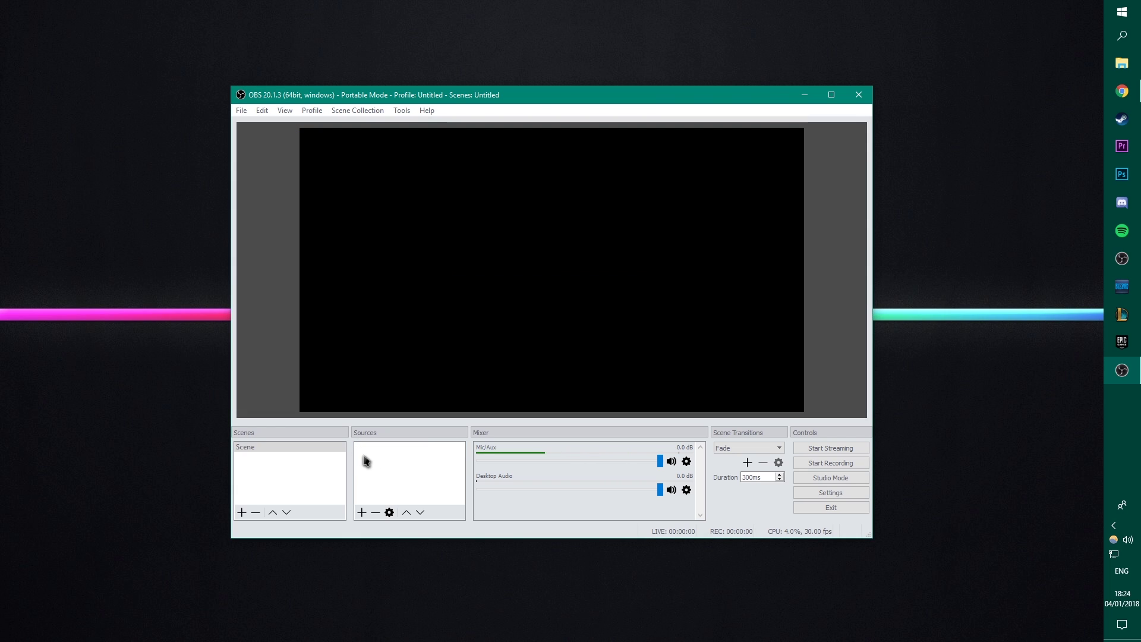
right_click(399, 454)
mouse_move(452, 462)
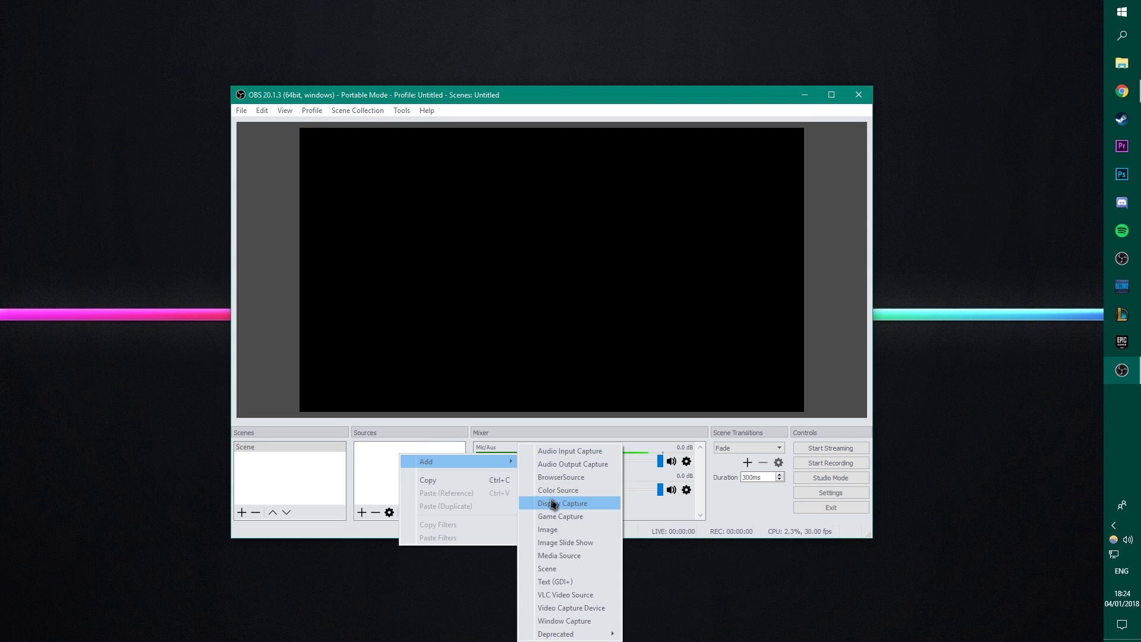
left_click(552, 504)
left_click(579, 401)
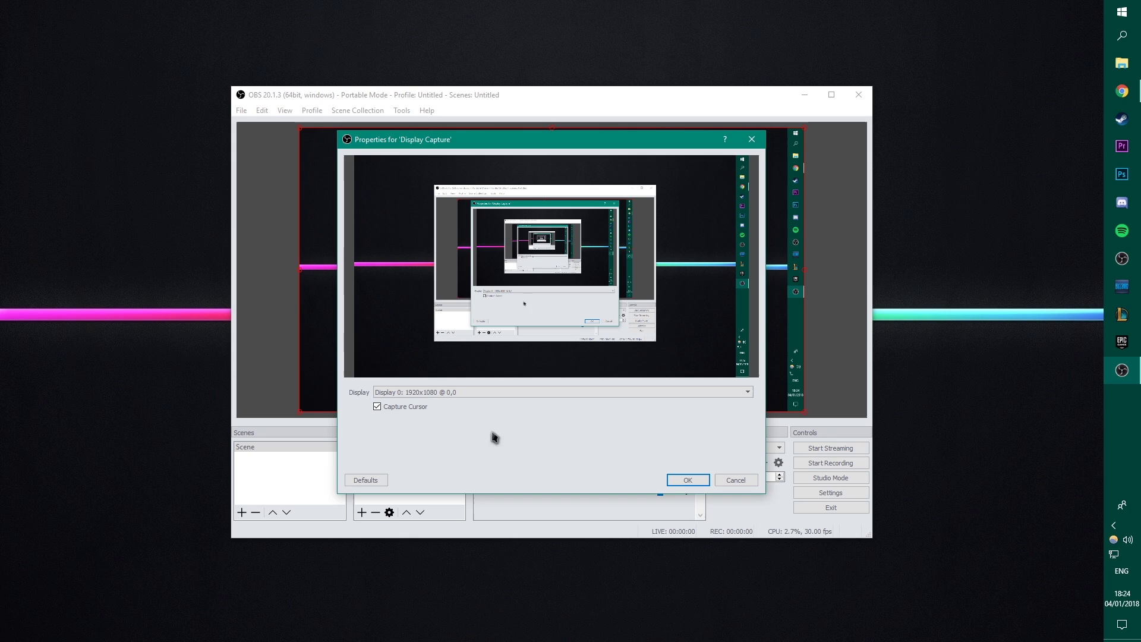
left_click(425, 392)
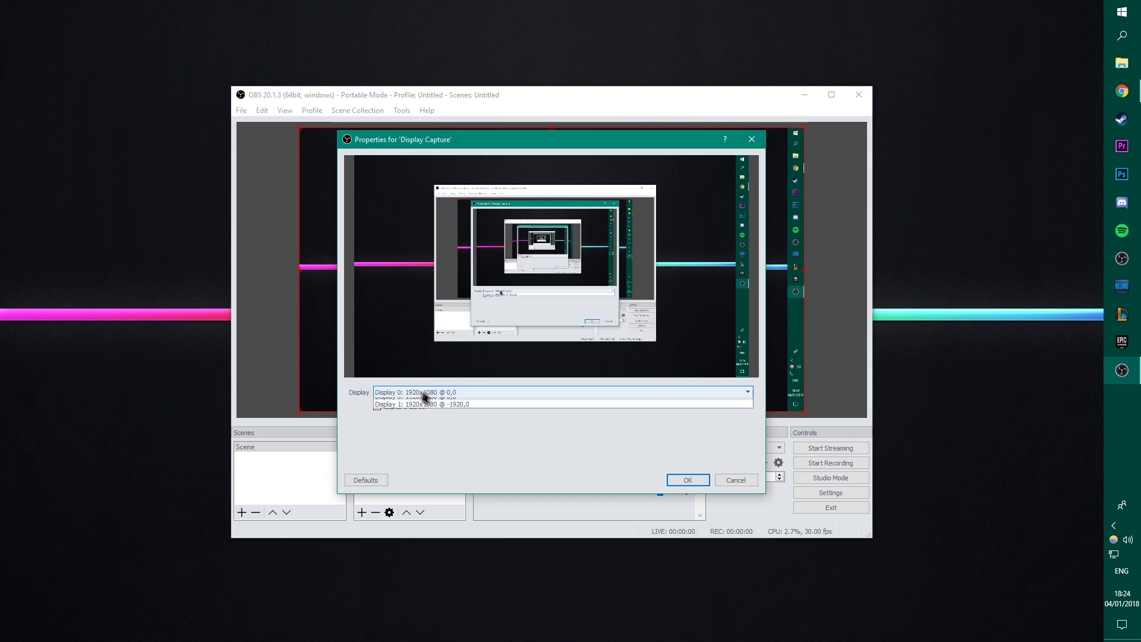
left_click(461, 412)
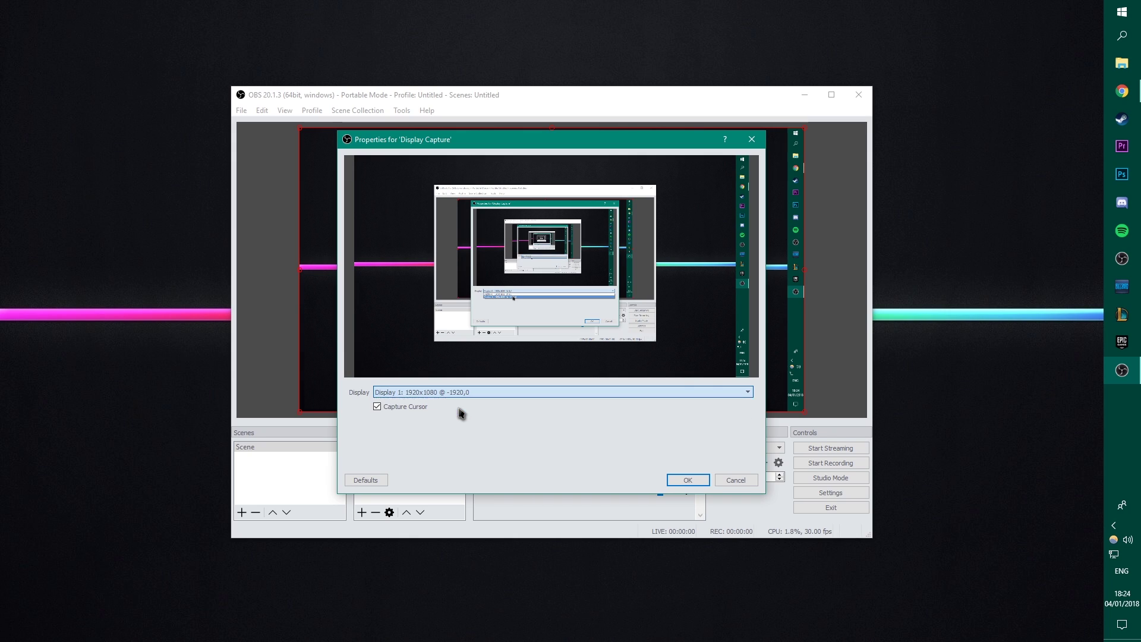
left_click(689, 481)
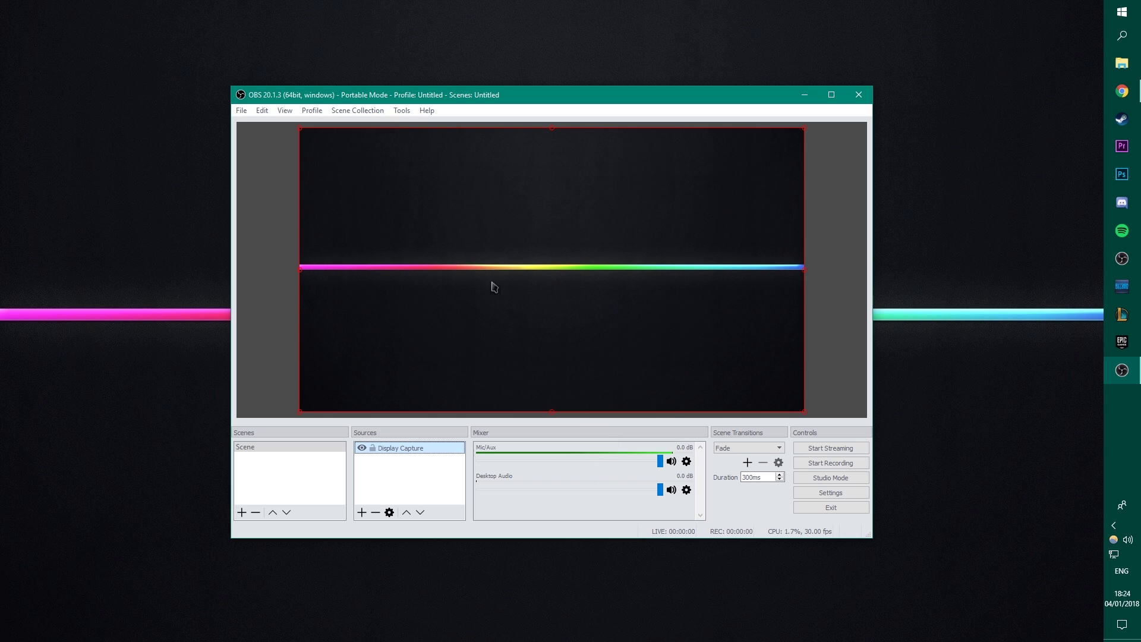
Resize the Display Capture so it fills the whole 1920x1080 preview canvas
left_click_drag(718, 312, 609, 312)
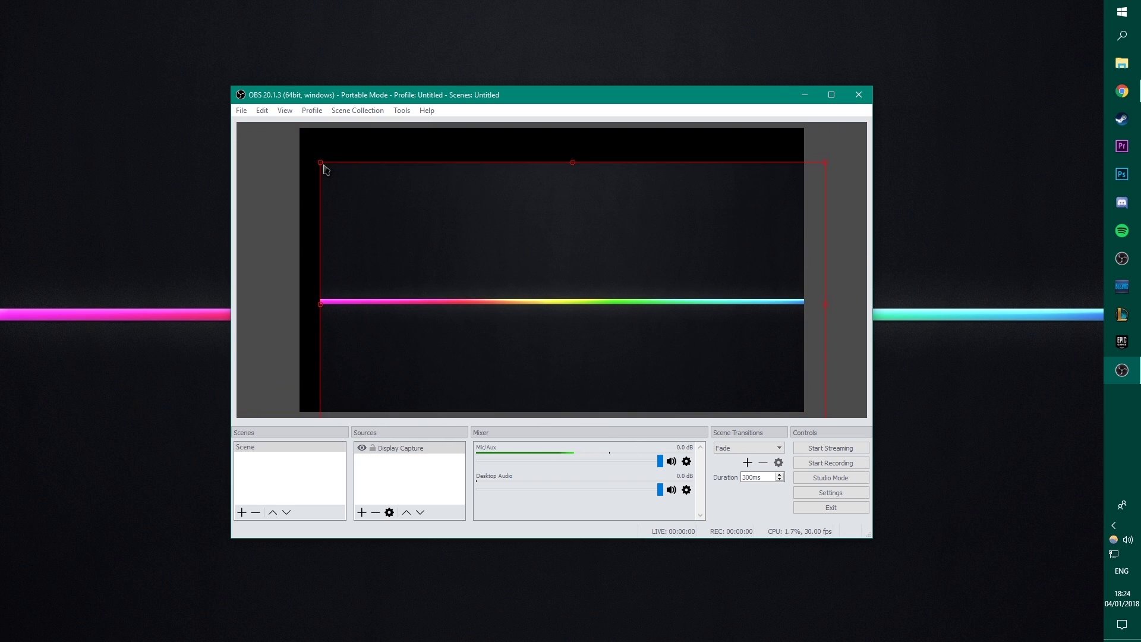
left_click_drag(326, 171, 588, 315)
left_click_drag(650, 331, 393, 179)
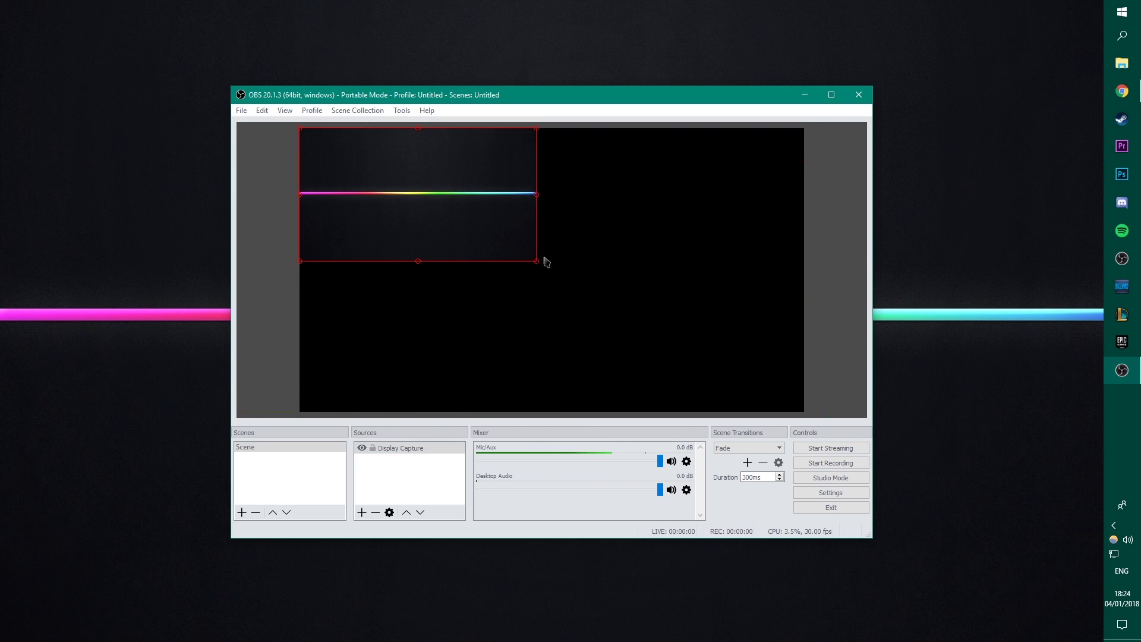
left_click_drag(544, 258, 802, 371)
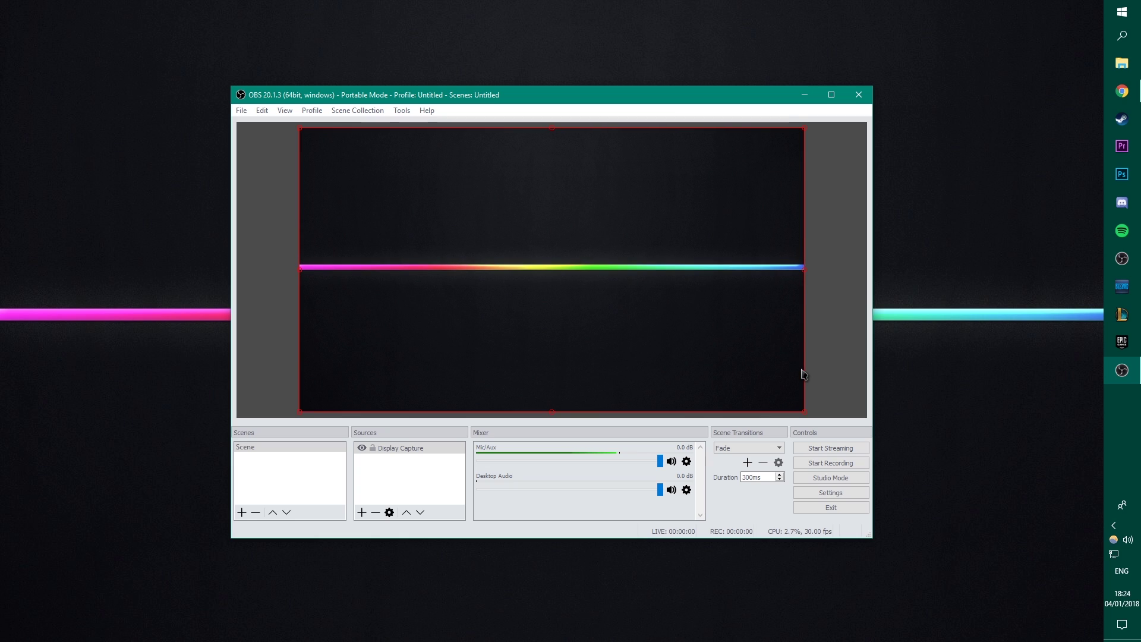
Set the interface theme to Dark and apply it
left_click(829, 493)
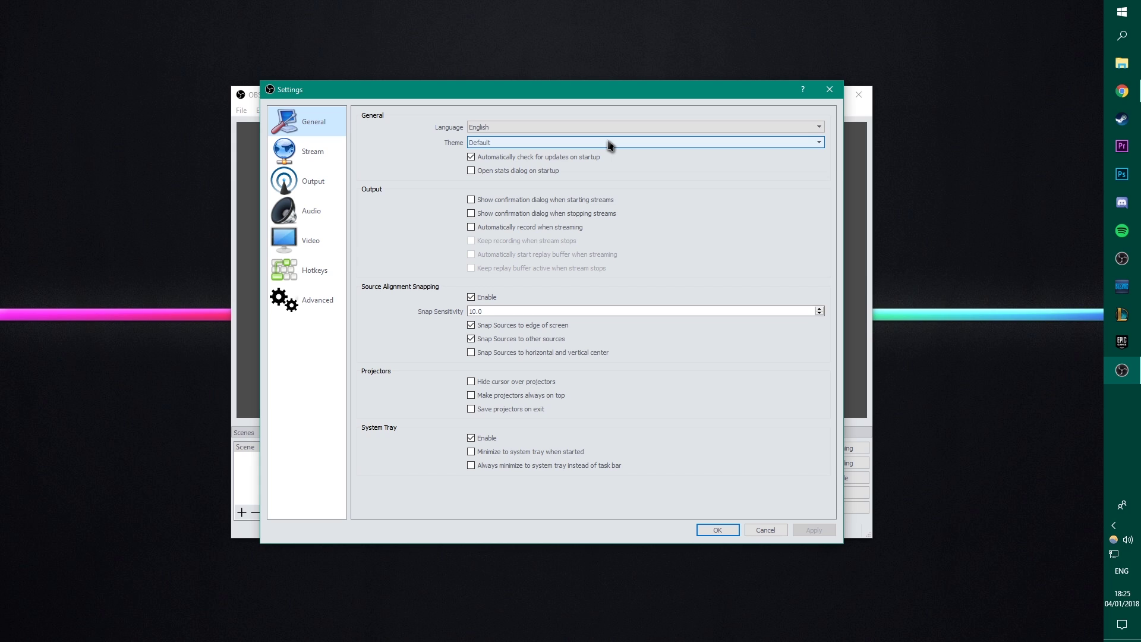
left_click(559, 144)
left_click(535, 158)
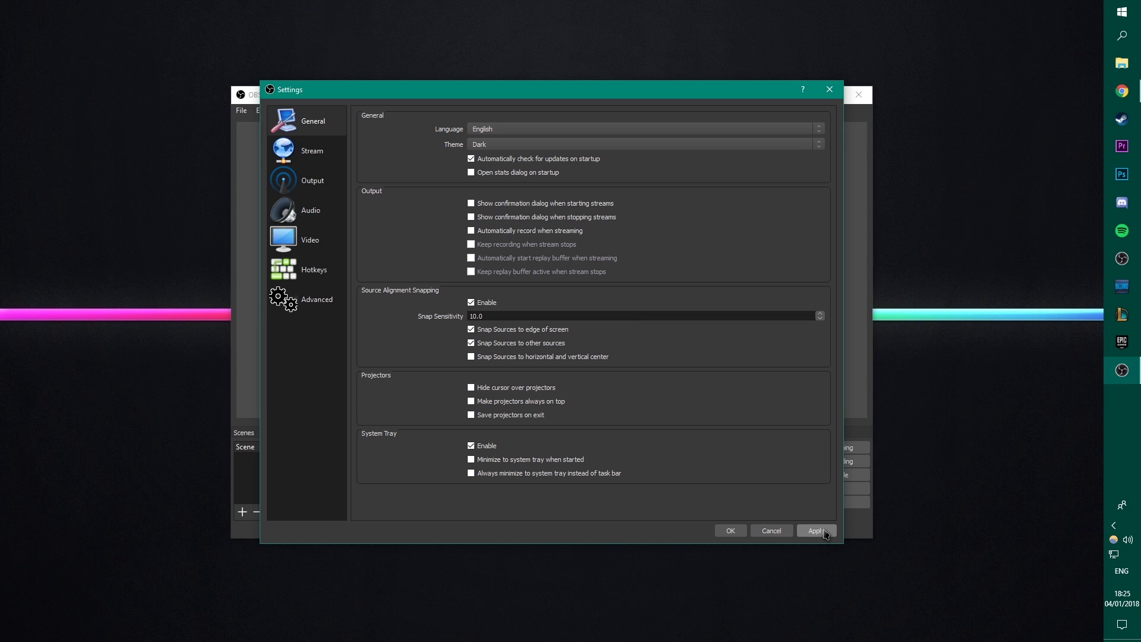
left_click(824, 533)
left_click(730, 531)
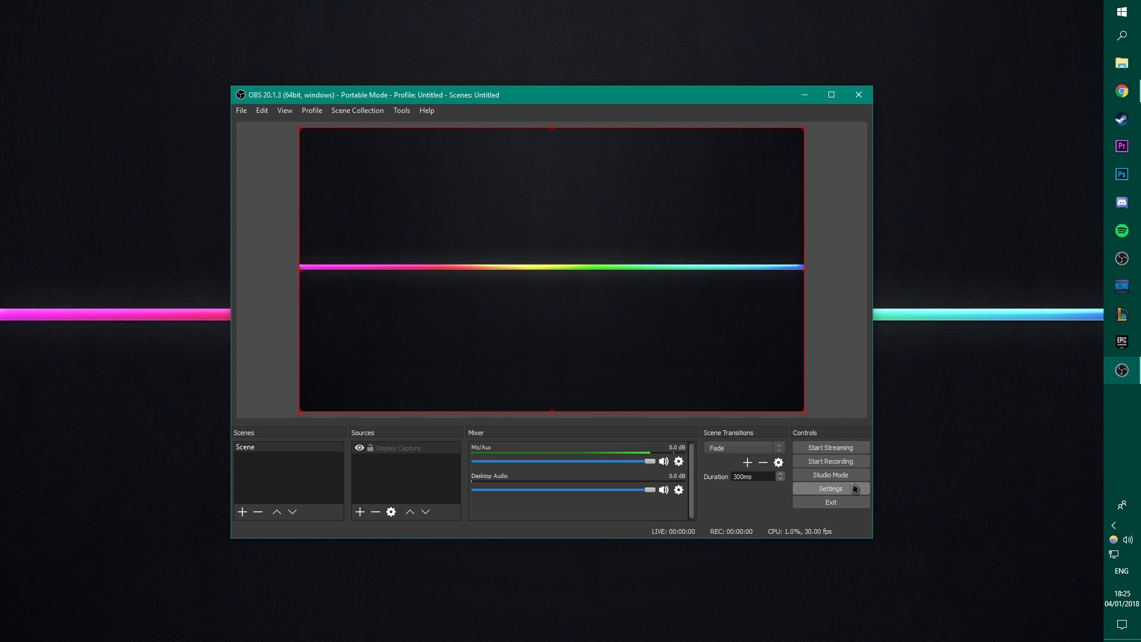
Try the Rachni theme, then switch the theme back to Dark
left_click(830, 489)
left_click(498, 145)
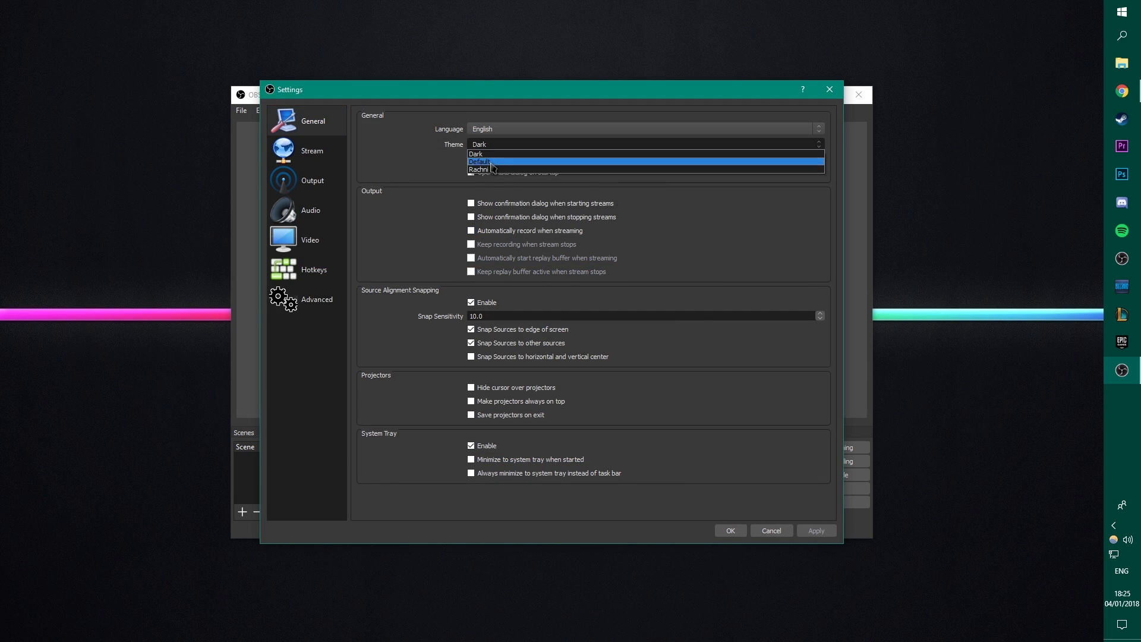
left_click(479, 169)
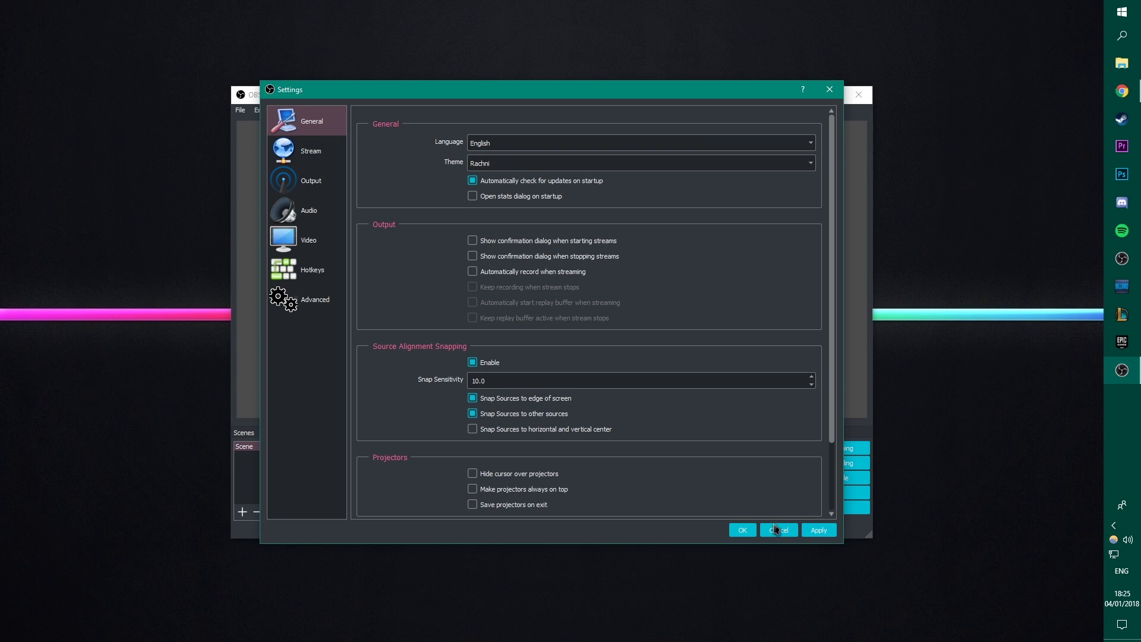
left_click(775, 531)
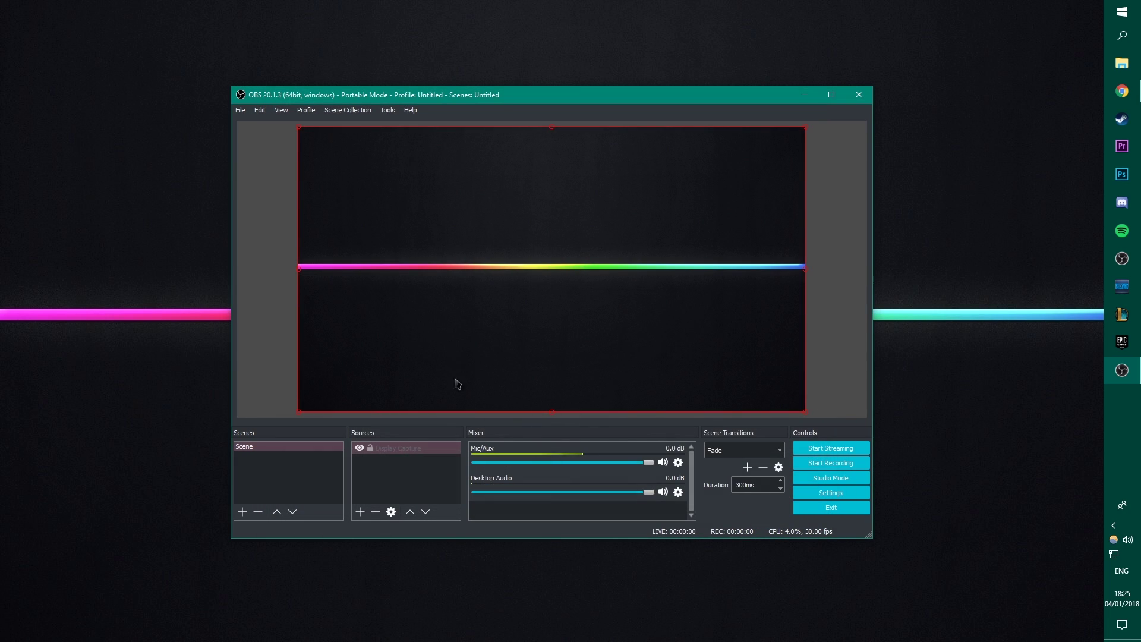
left_click(831, 492)
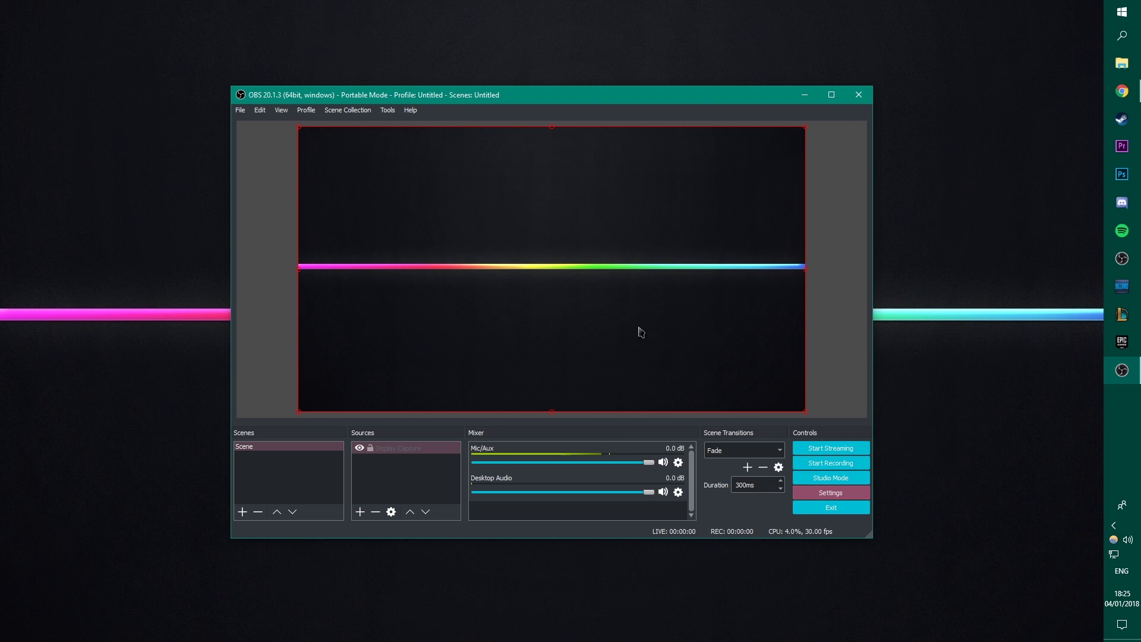
left_click(486, 163)
left_click(476, 175)
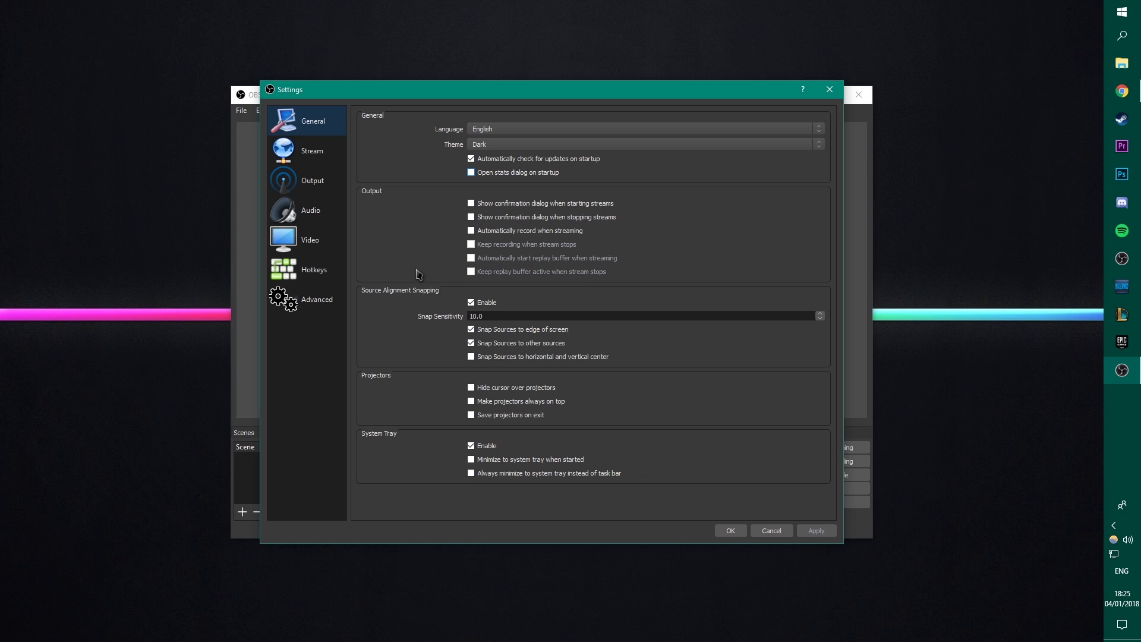
Switch the Output Mode to Advanced
left_click(315, 153)
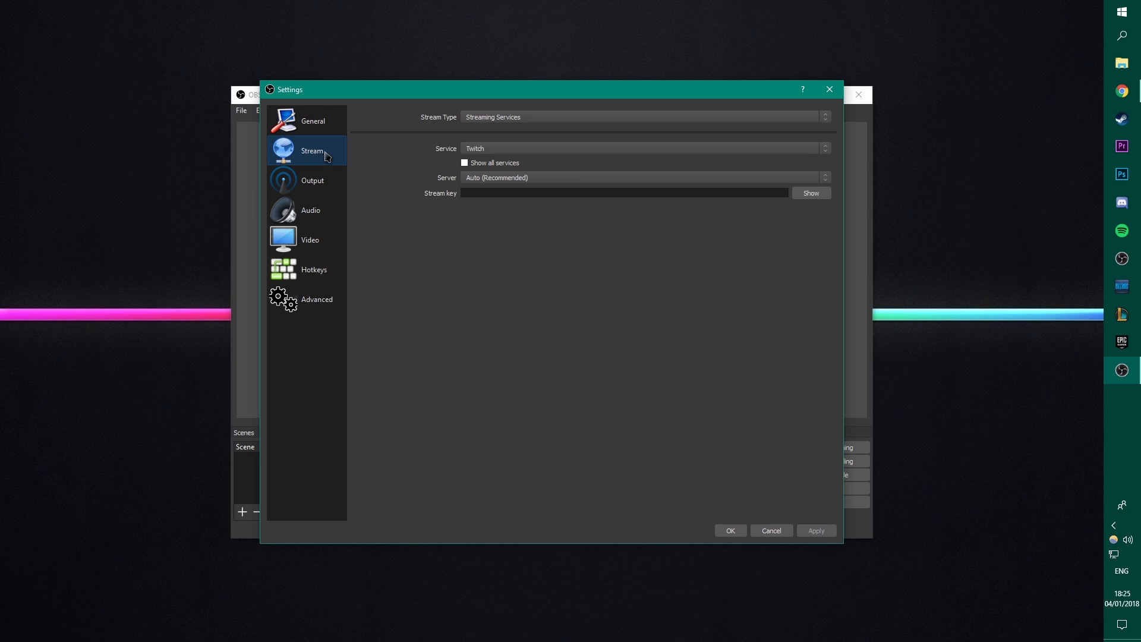
left_click(309, 183)
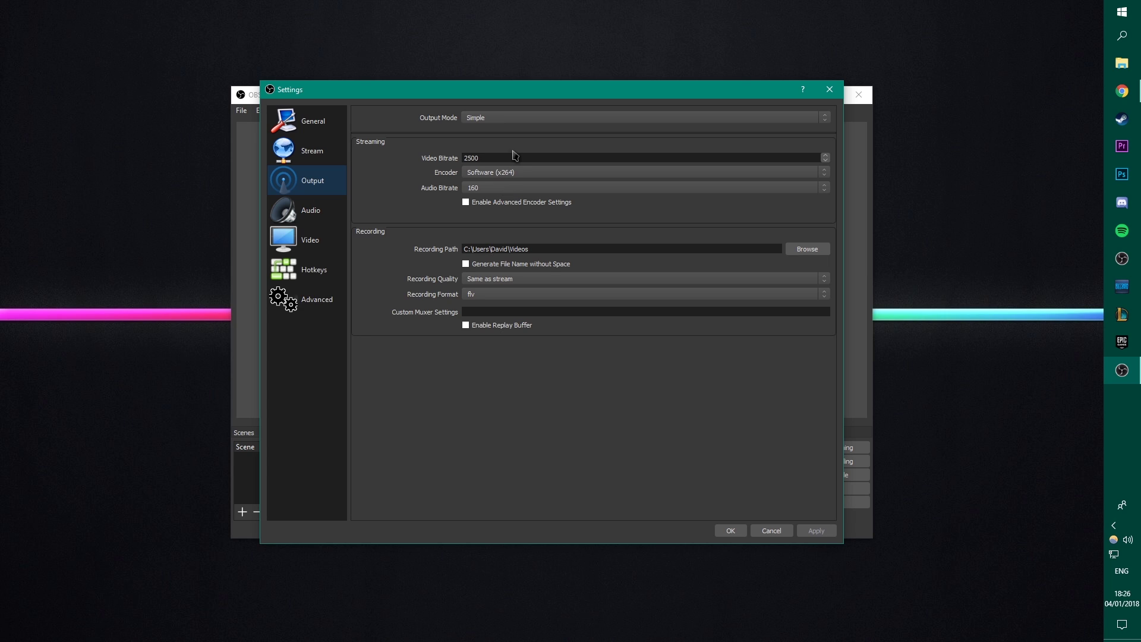
left_click(505, 118)
left_click(497, 134)
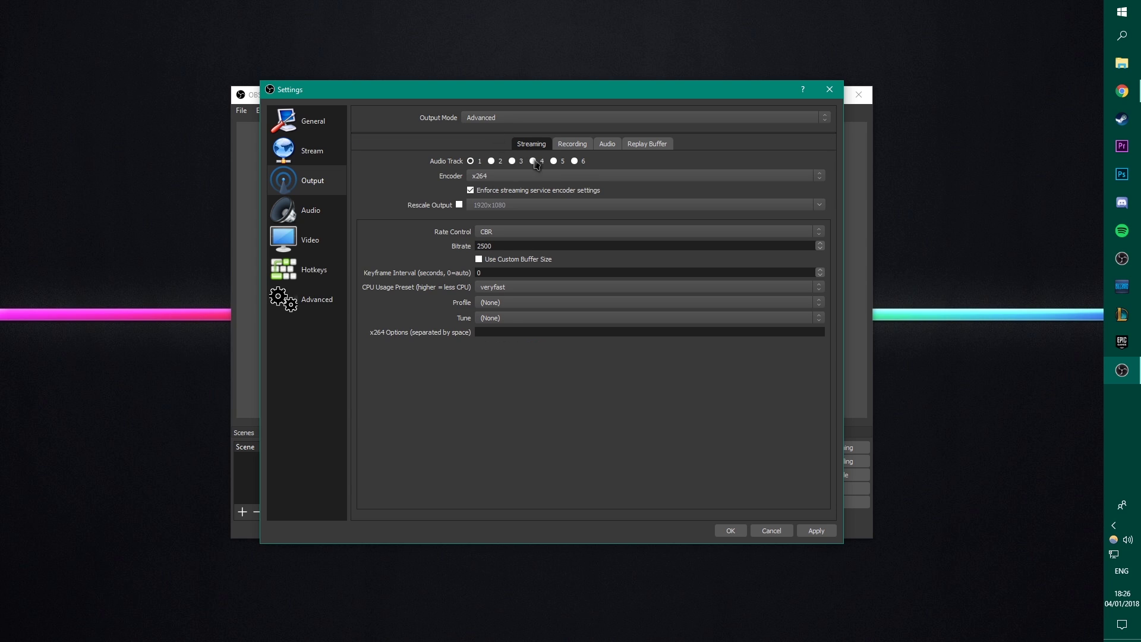
Keep the Recording type Standard and browse for a new Recording Path folder
left_click(566, 146)
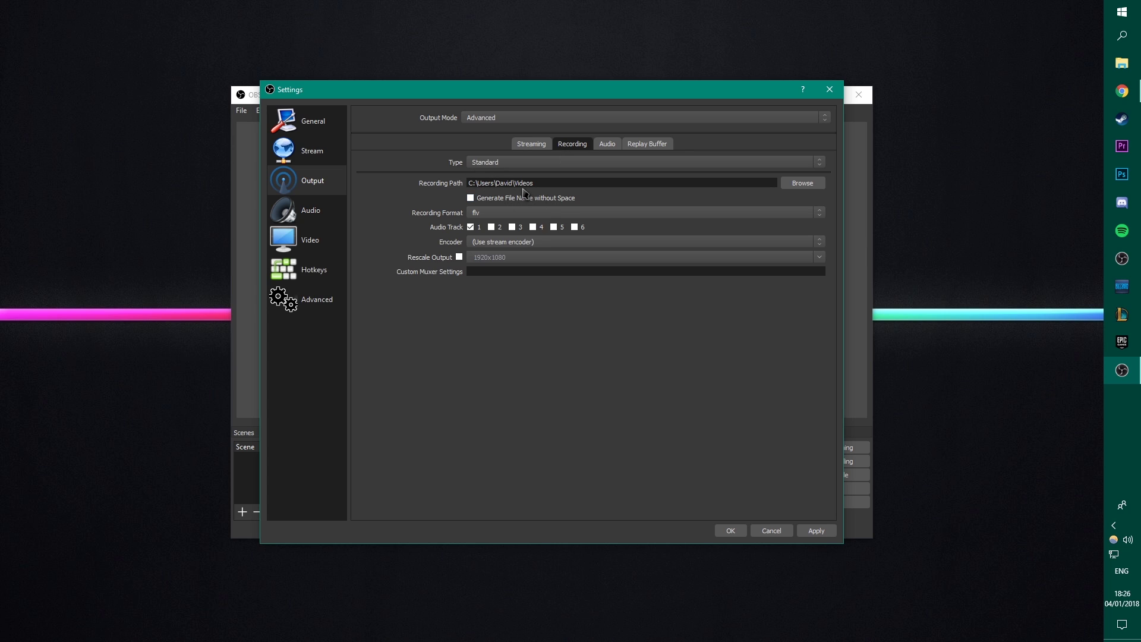
left_click(501, 162)
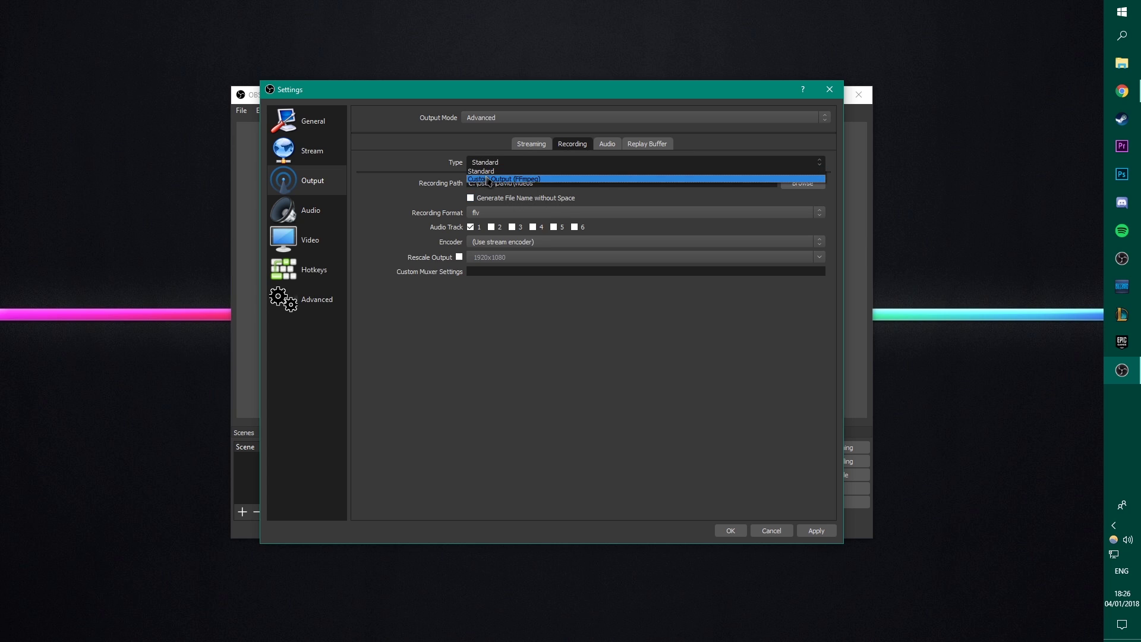
left_click(521, 184)
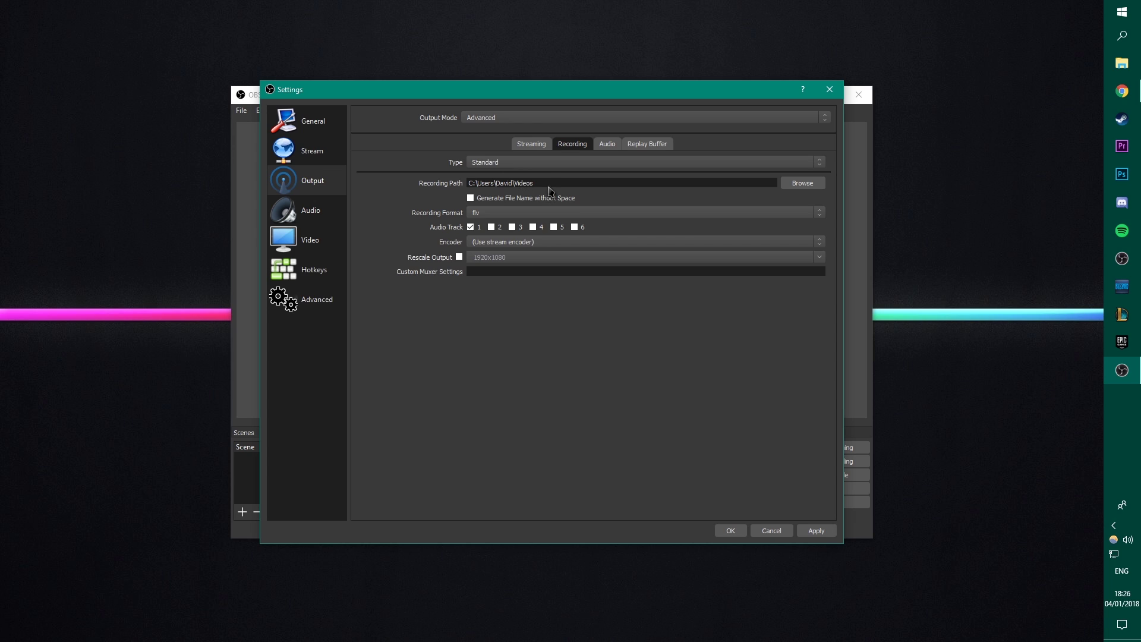
left_click(550, 183)
left_click(803, 183)
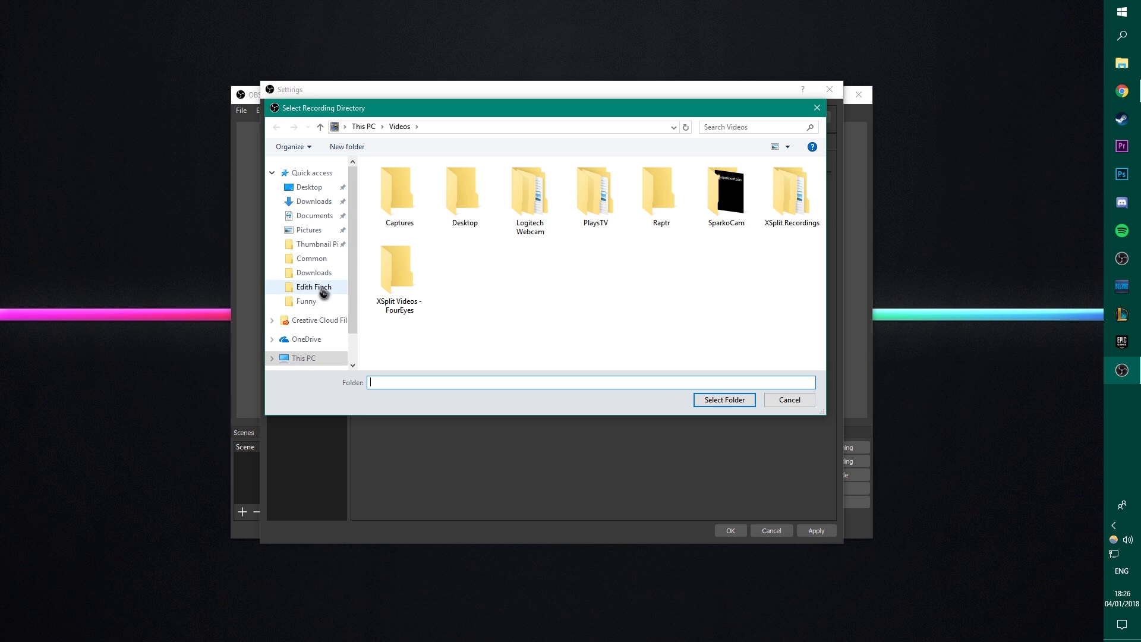
Select New Volume (D:) under This PC as the recording folder
left_click(327, 358)
scroll(558, 178, "down", 3)
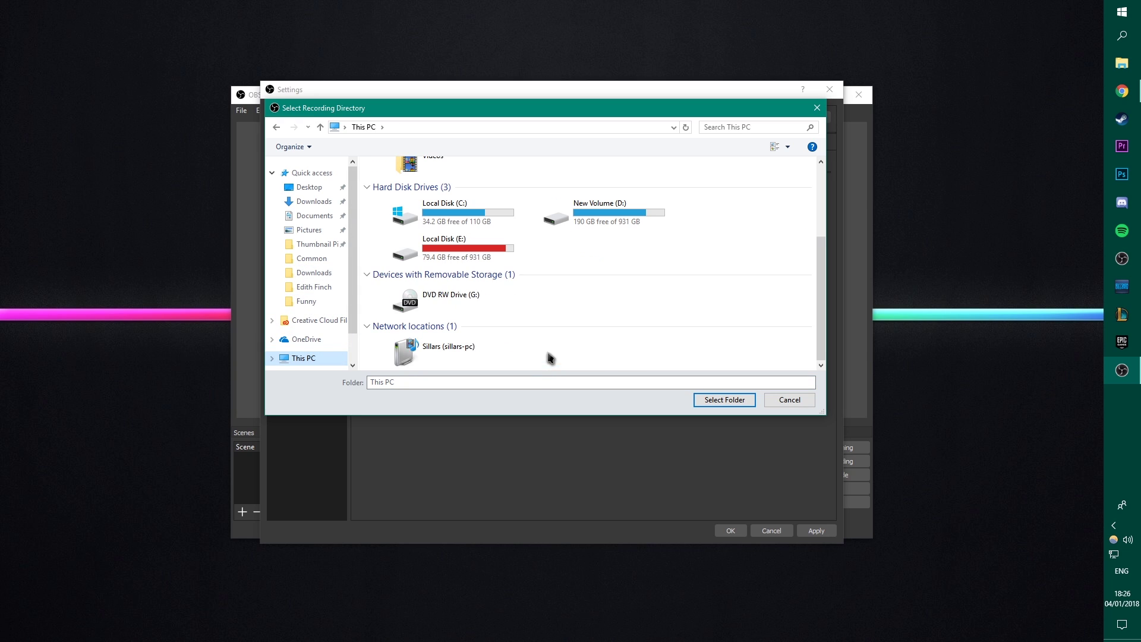
double_click(606, 221)
left_click(740, 403)
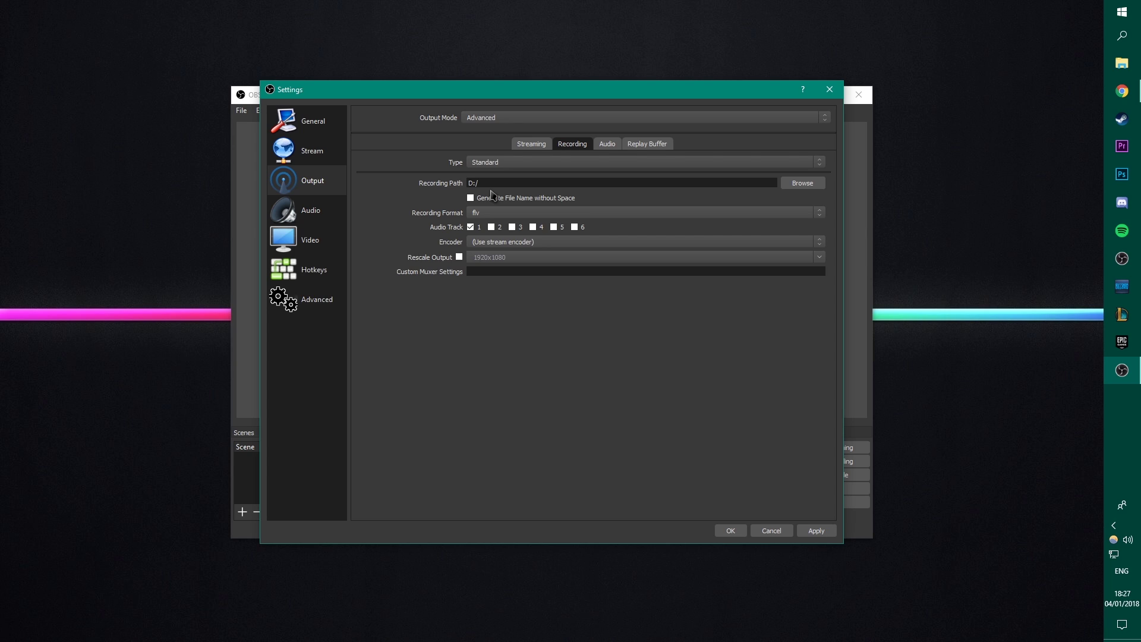
Set the recording format to mkv and save the settings
left_click(492, 214)
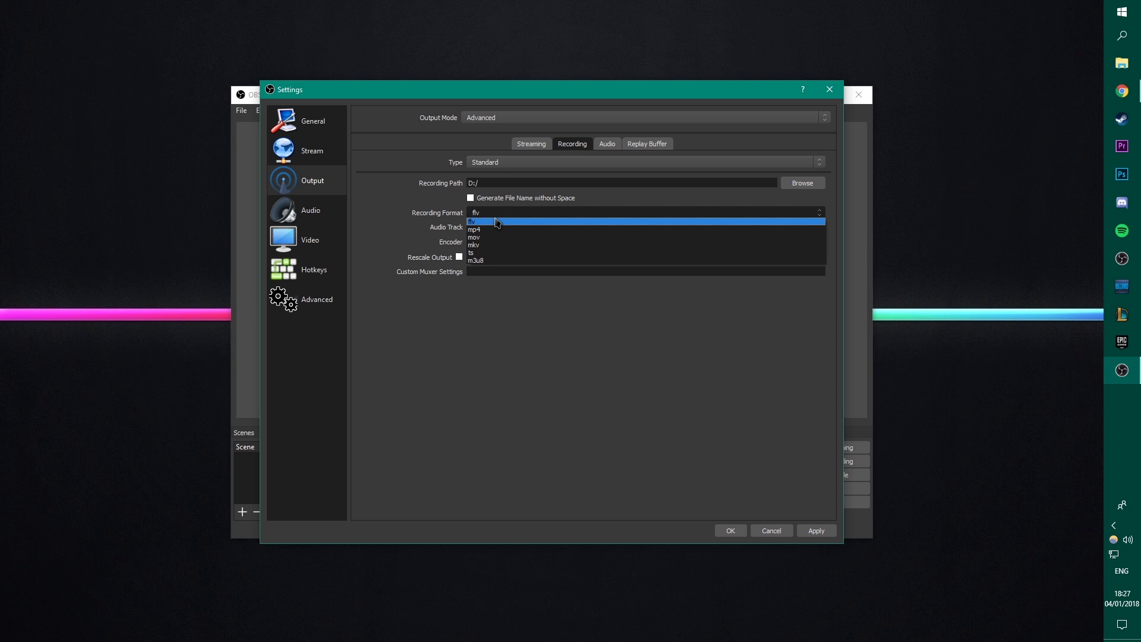
left_click(488, 229)
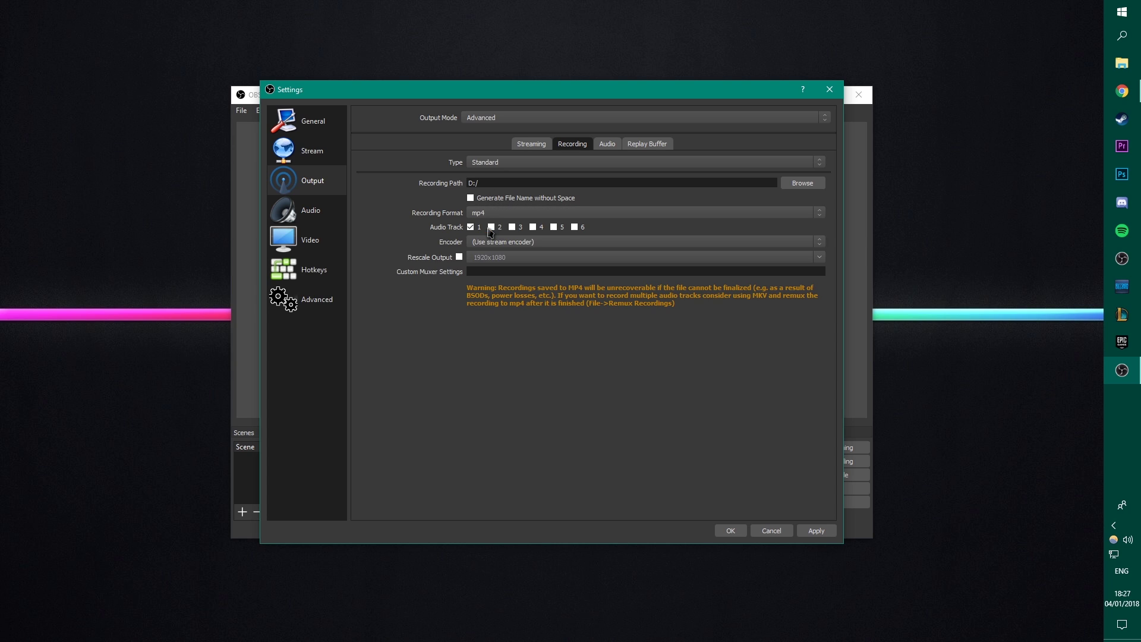
left_click(492, 215)
left_click(491, 245)
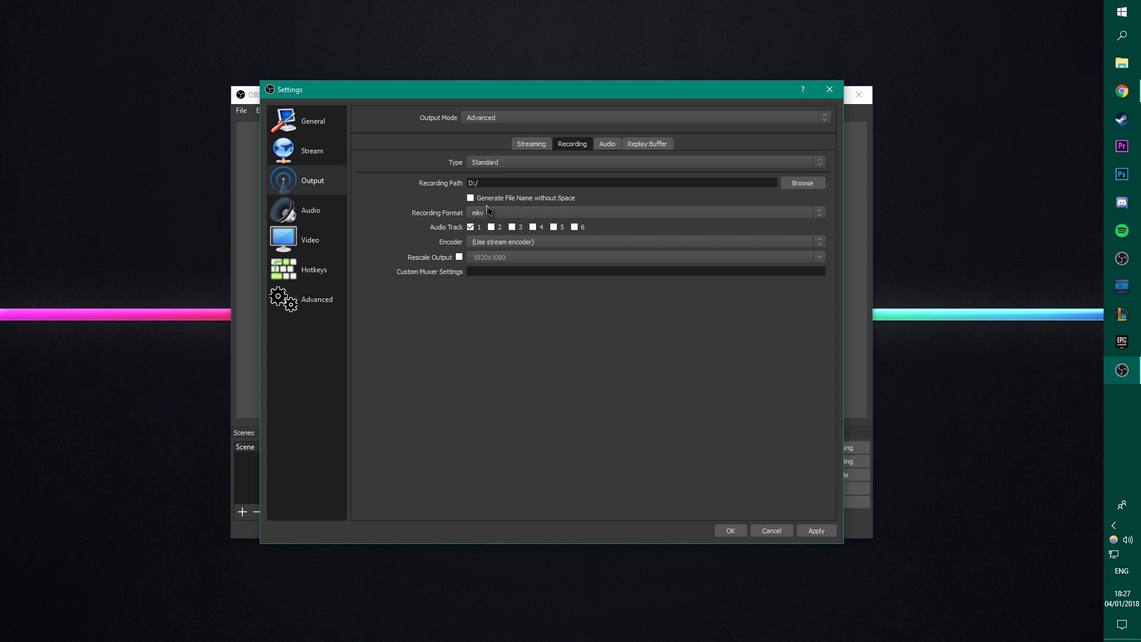
left_click(491, 213)
left_click(489, 230)
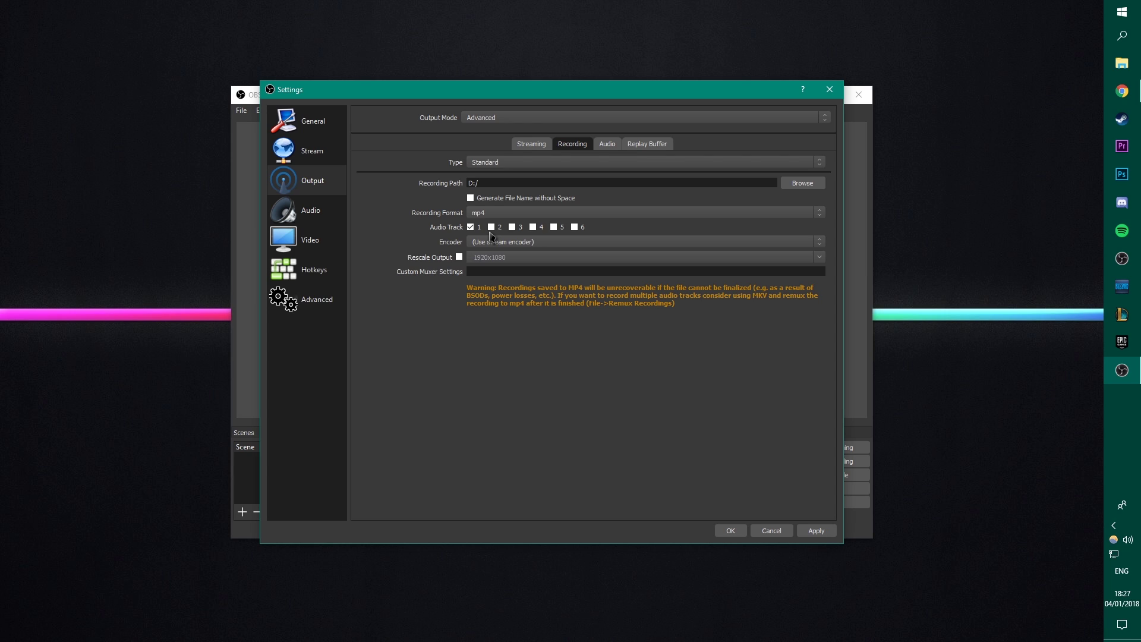
left_click(490, 217)
left_click(485, 252)
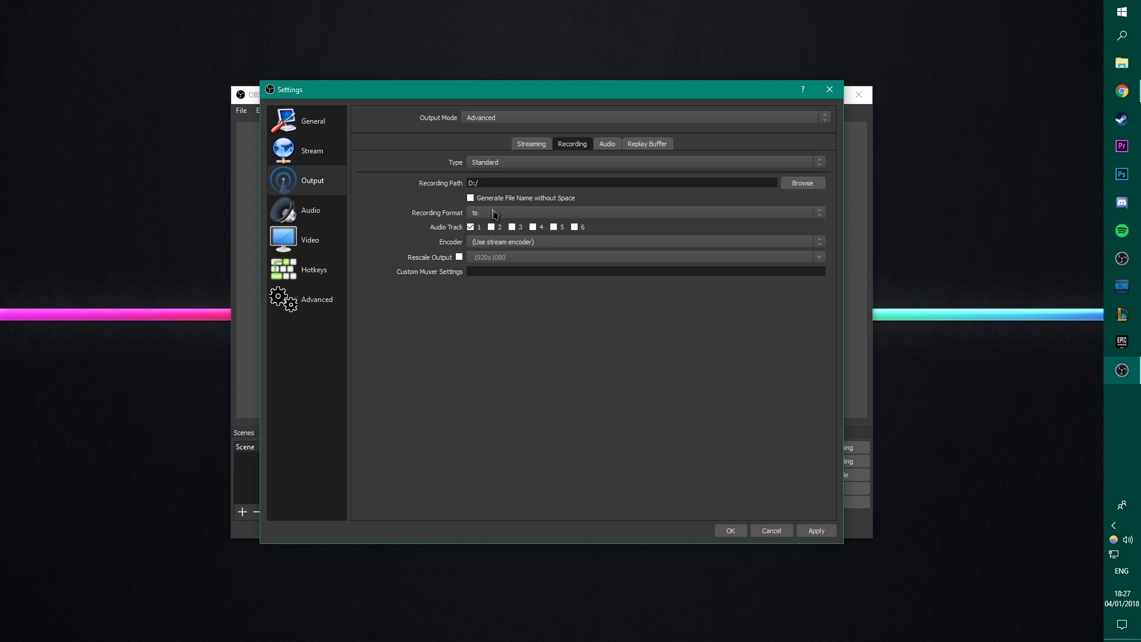
left_click(493, 214)
left_click(485, 246)
left_click(731, 530)
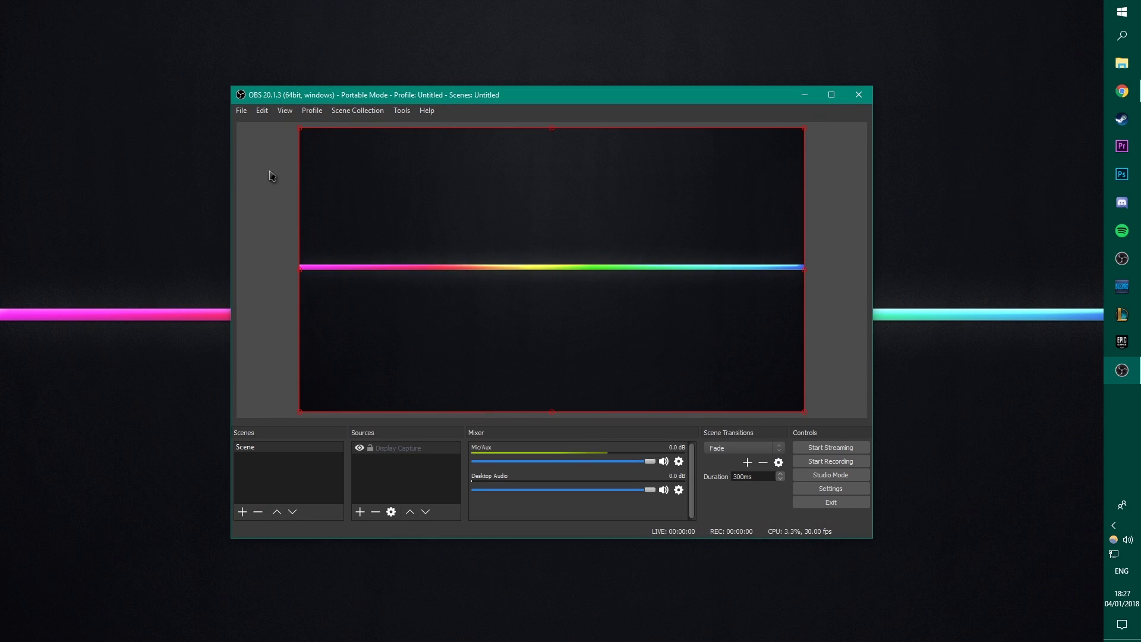
Look over the File > Remux Recordings tool, then reopen Settings
left_click(241, 110)
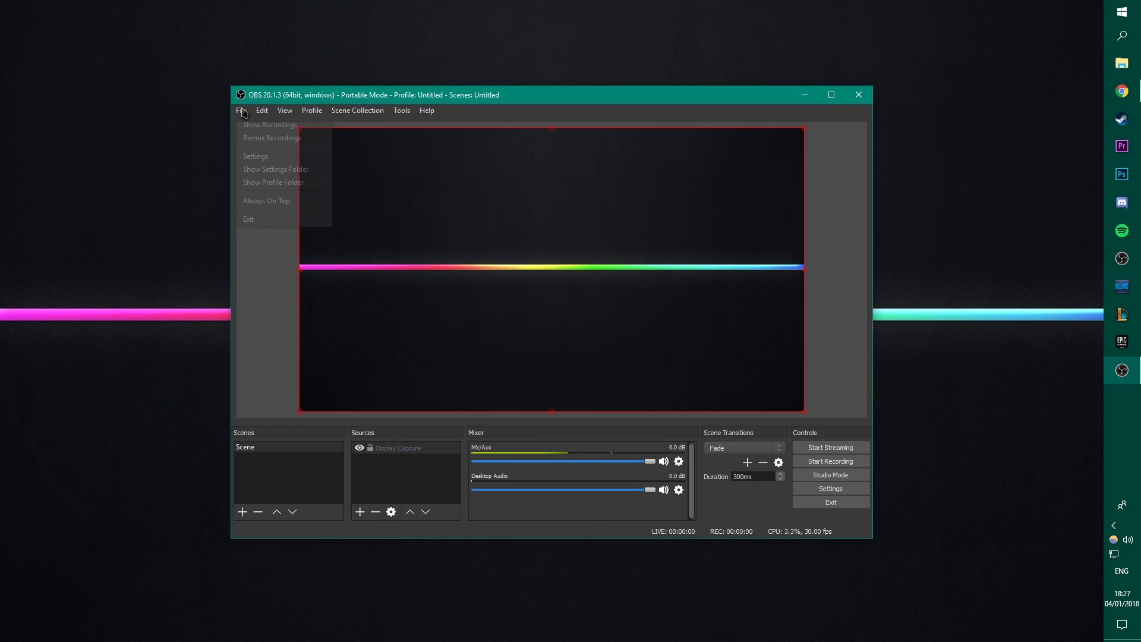
left_click(281, 139)
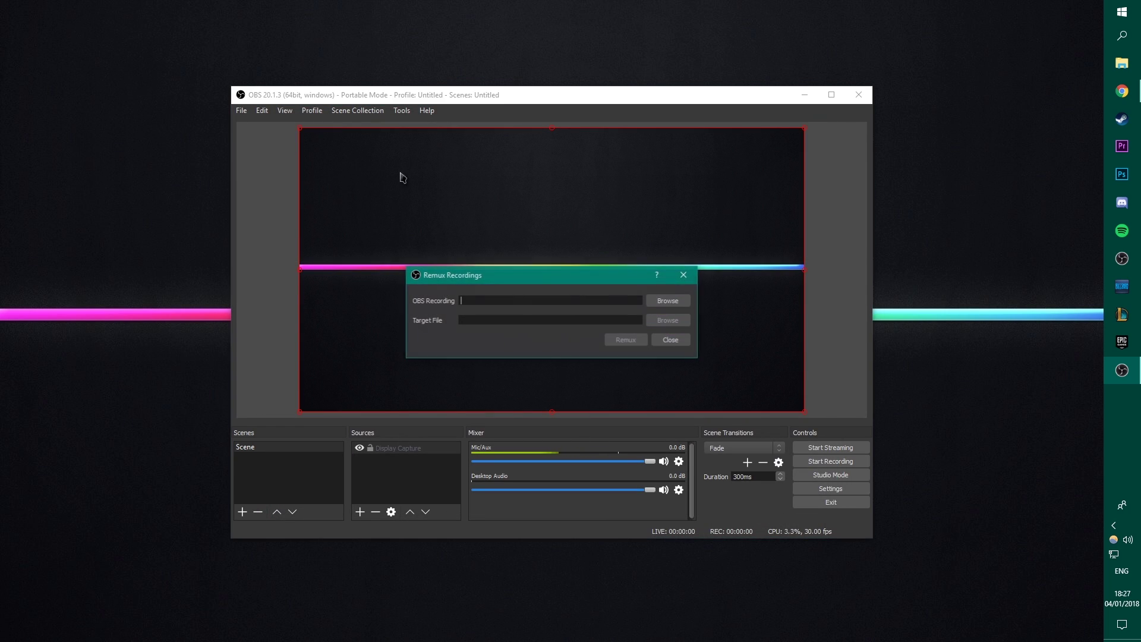
left_click(683, 275)
left_click(836, 486)
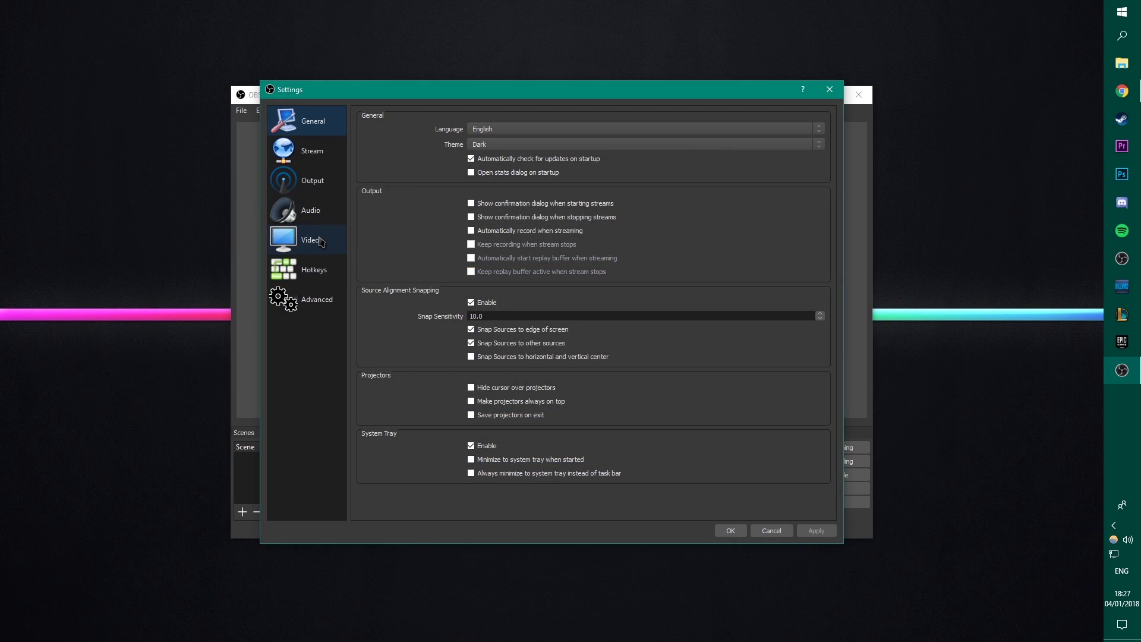
Switch the Recording Format from mkv to mp4 on the Output Recording tab
left_click(310, 180)
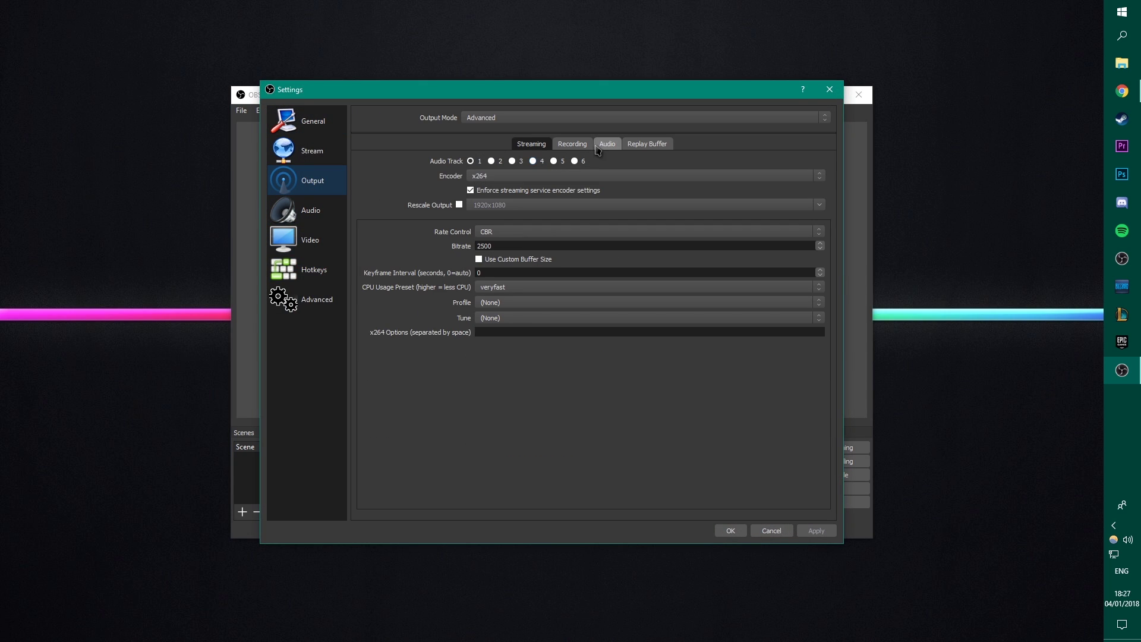
left_click(575, 145)
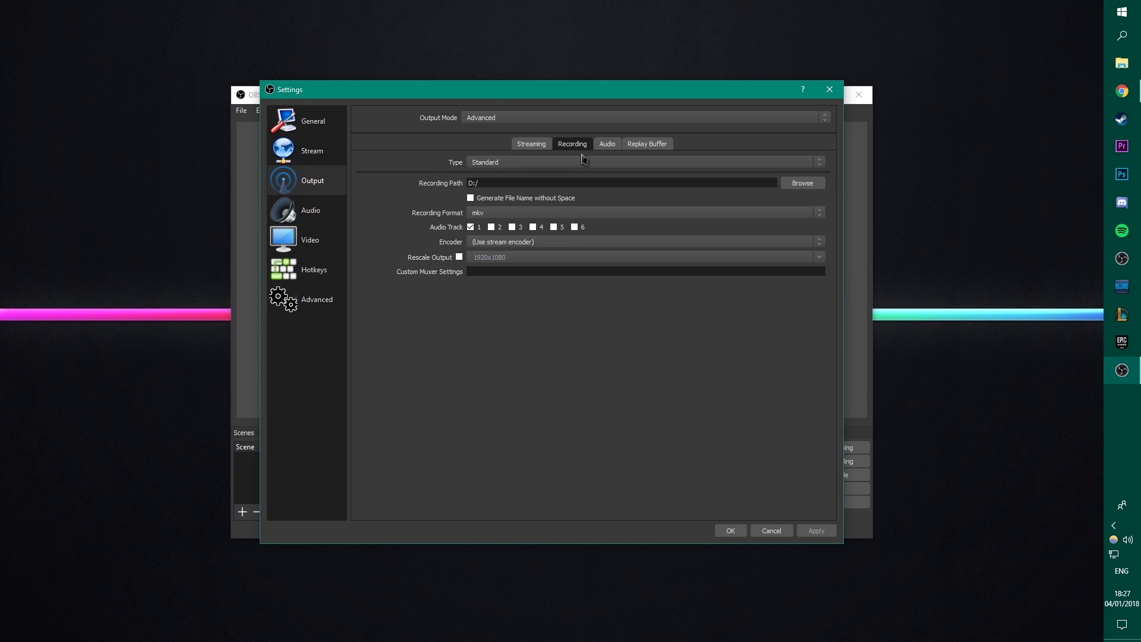
left_click(499, 216)
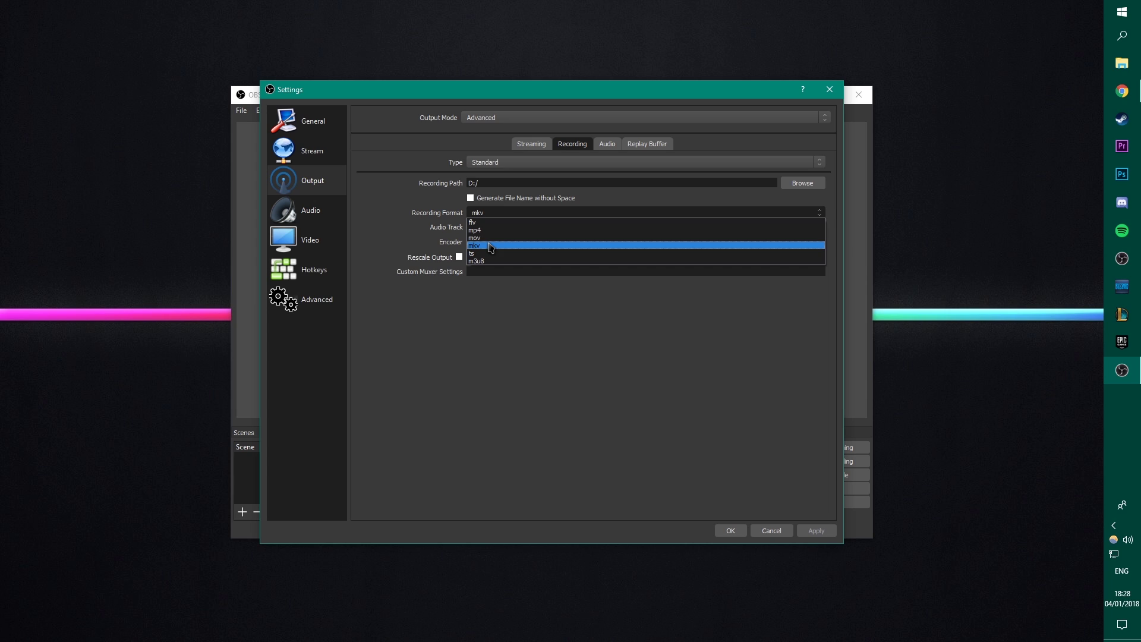
left_click(476, 230)
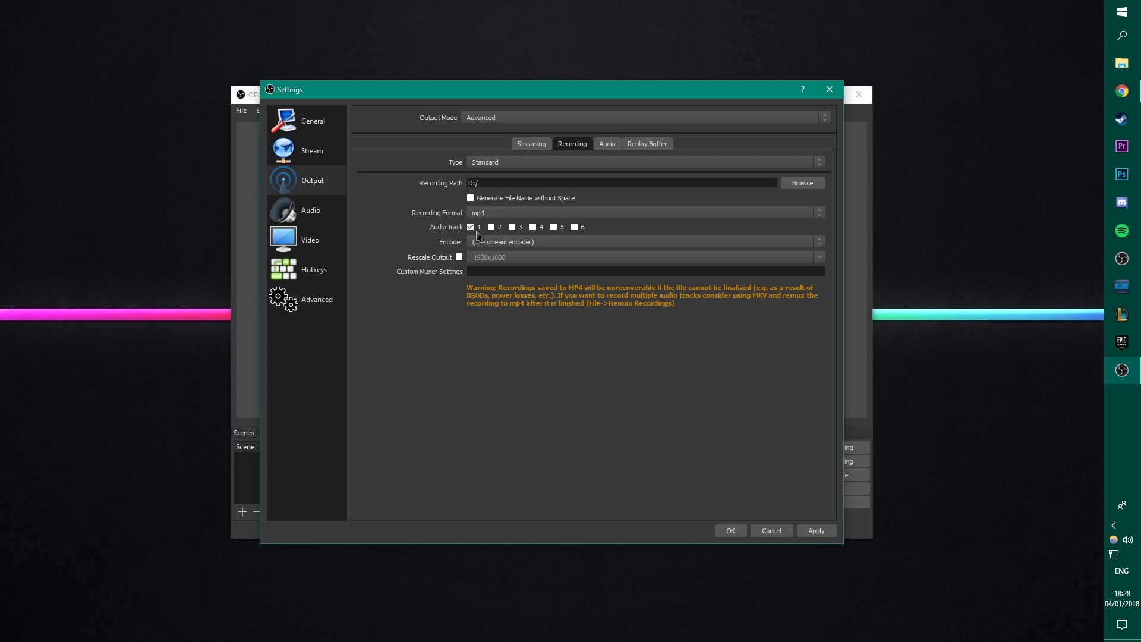
left_click(484, 216)
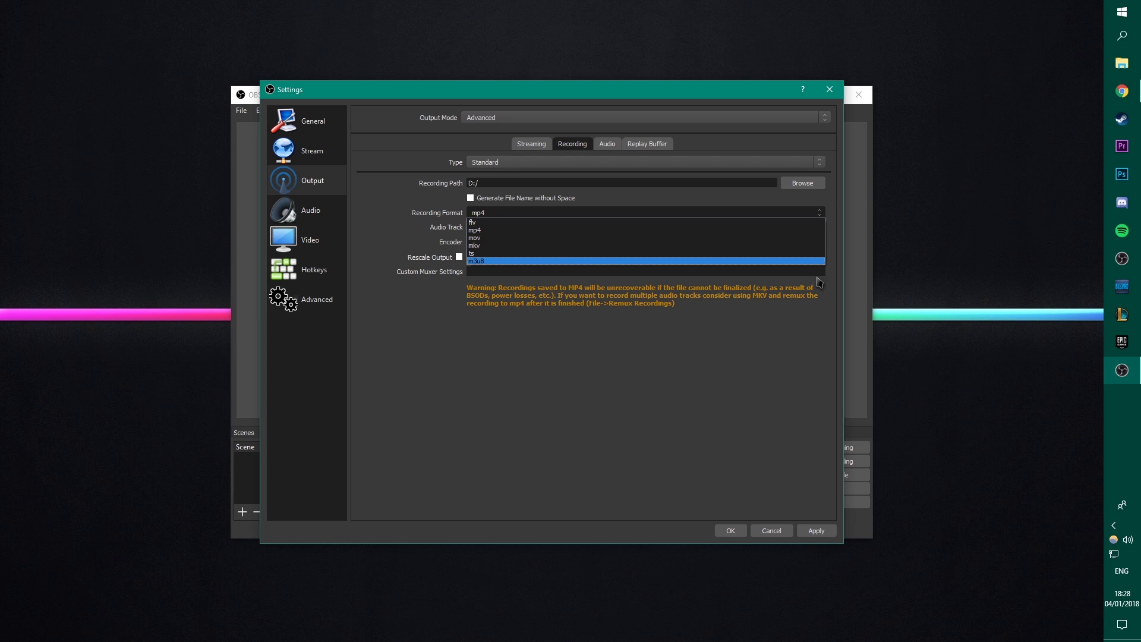
left_click(609, 337)
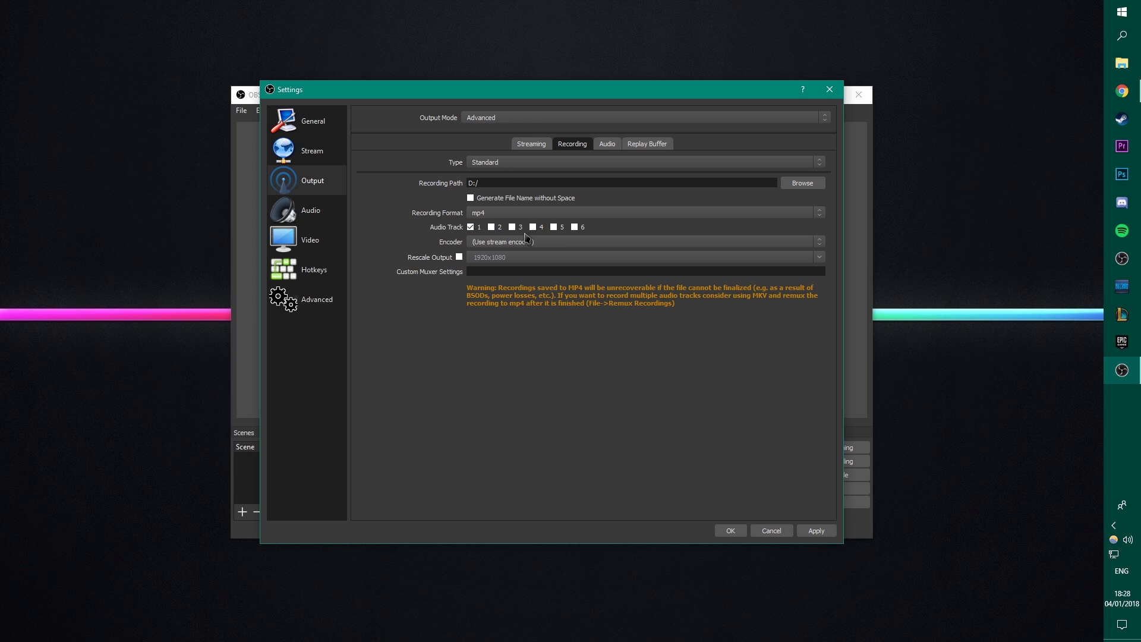
Enable Audio Track 2 alongside track 1, leaving track 3 unticked
left_click(491, 228)
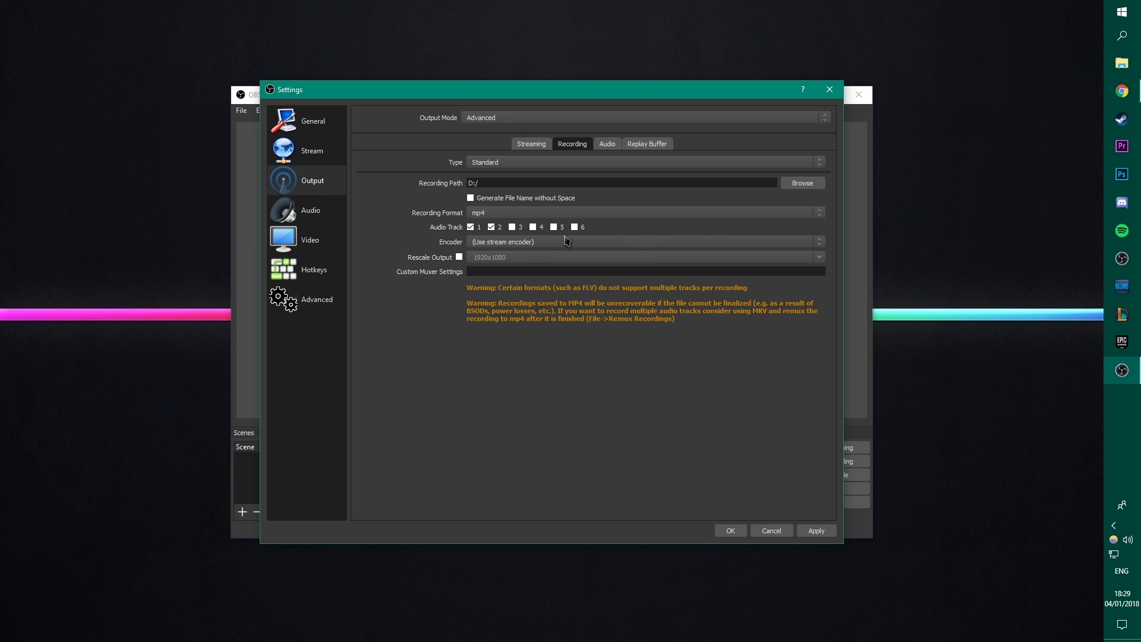
left_click(511, 227)
left_click(511, 227)
Choose NVENC H.264 as the recording encoder and check that Rate Control is CBR
left_click(509, 243)
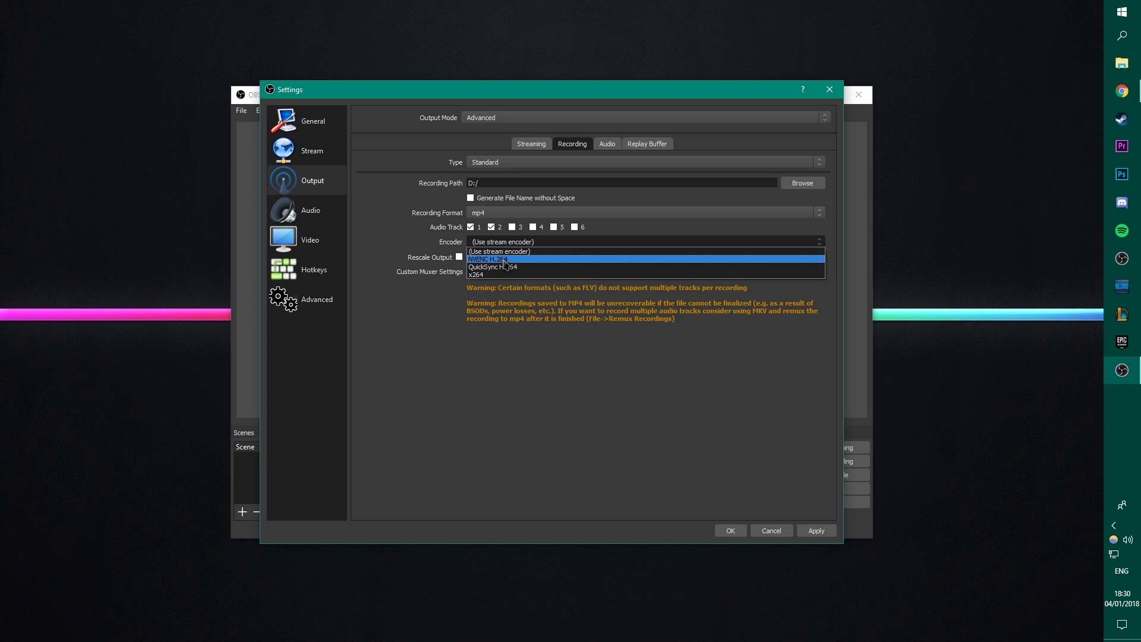
left_click(507, 260)
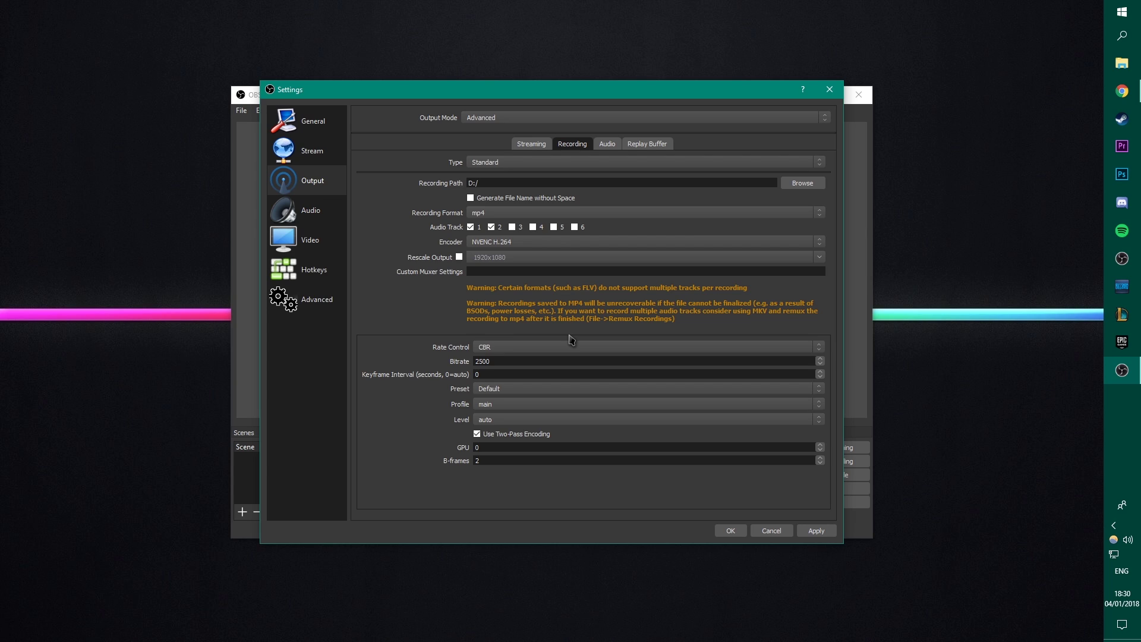
left_click(498, 348)
Keep CBR rate control and raise the recording bitrate from 2500 to 50000
left_click(497, 348)
left_click(498, 347)
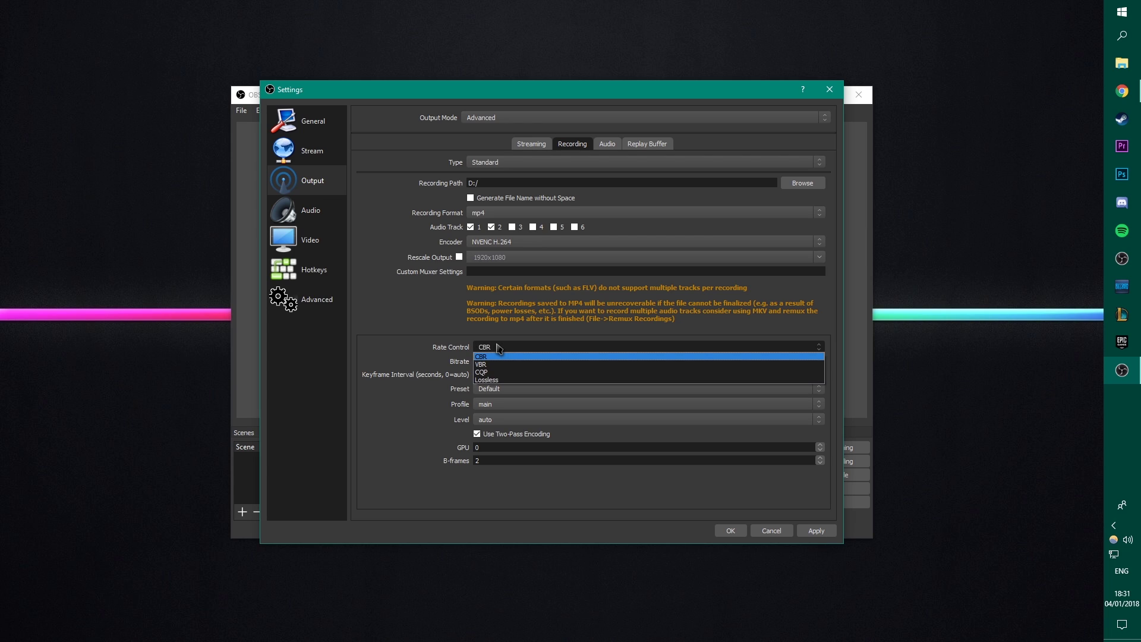
left_click(498, 348)
double_click(522, 362)
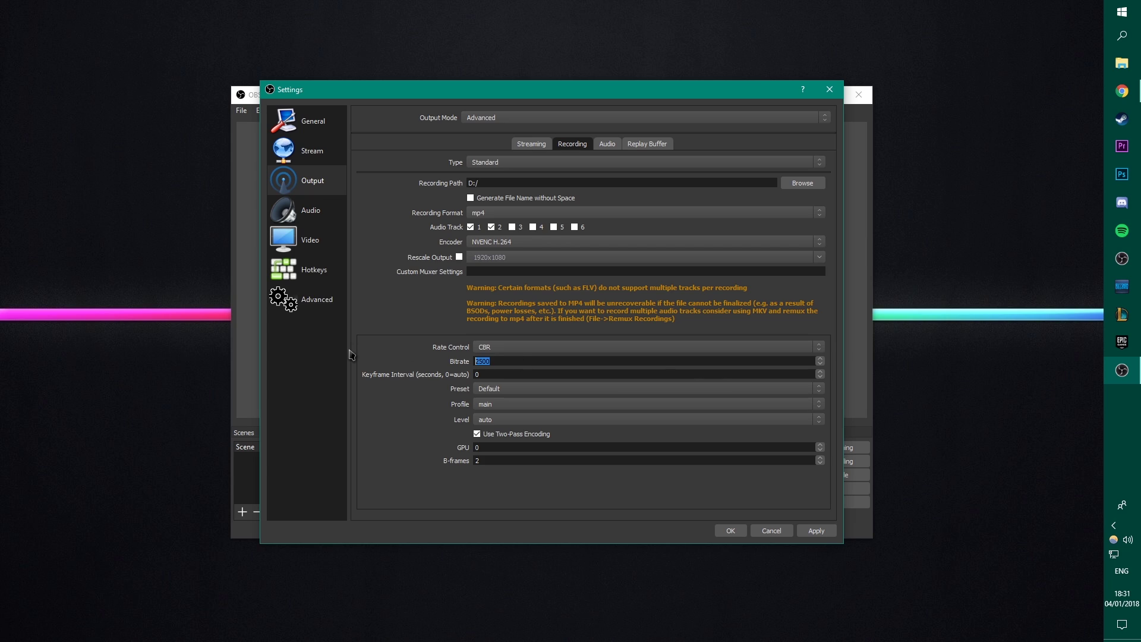
type("40000")
scroll(482, 359, "down", 1)
key("BackSpace")
type("50000")
left_click_drag(511, 361, 408, 359)
left_click(499, 361)
left_click_drag(505, 361, 456, 363)
Try CQP rate control with its value 23, then switch back to CBR
left_click(497, 348)
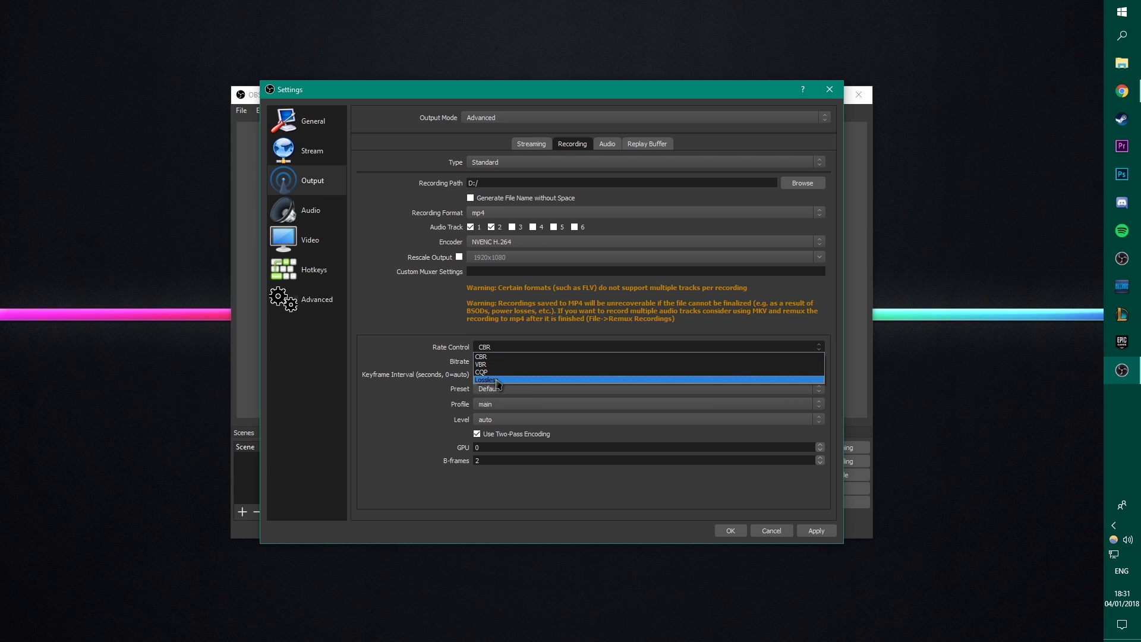
left_click(490, 372)
left_click_drag(488, 359, 451, 363)
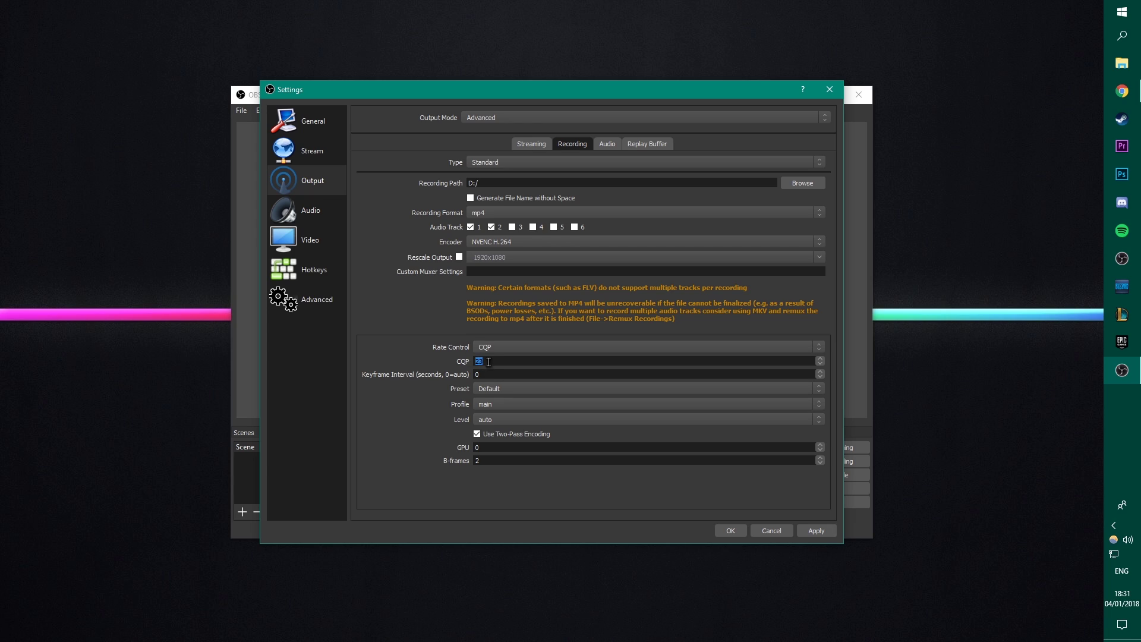
left_click(514, 362)
left_click_drag(515, 363, 390, 357)
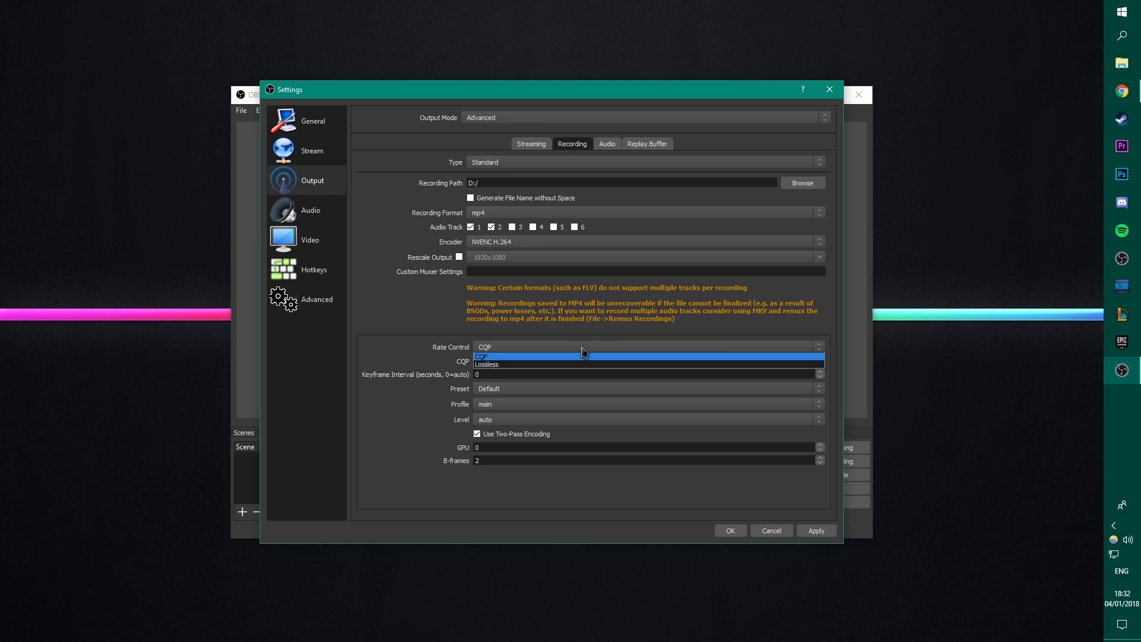
left_click(535, 350)
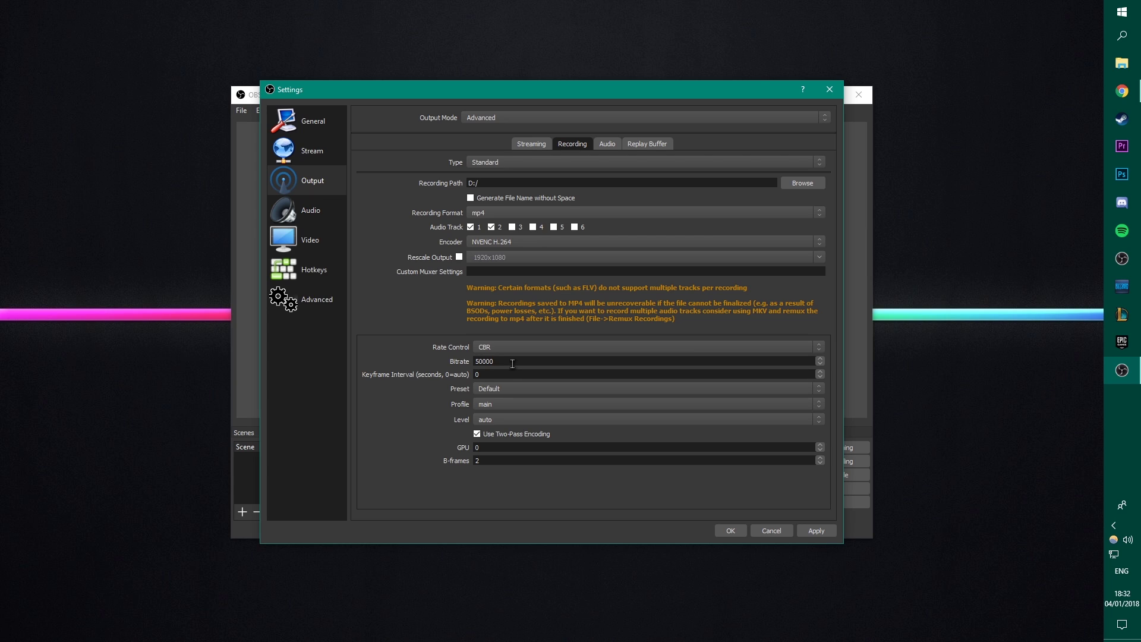
Leave the preset at Default, set the encoder profile to high, and keep level auto
left_click(486, 389)
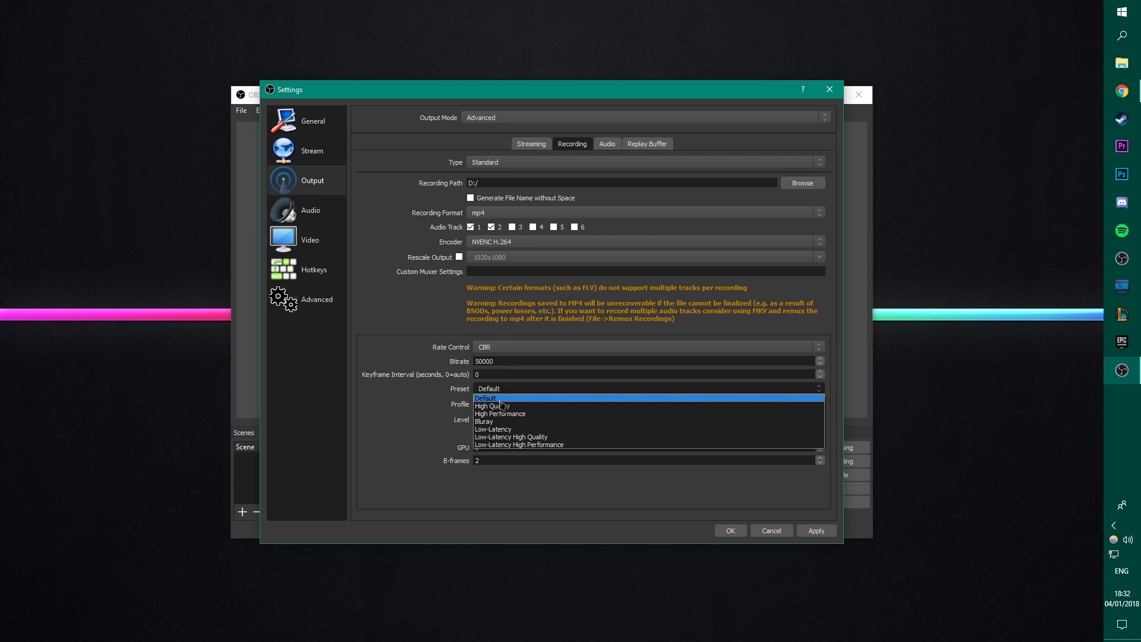
left_click(500, 400)
left_click(501, 405)
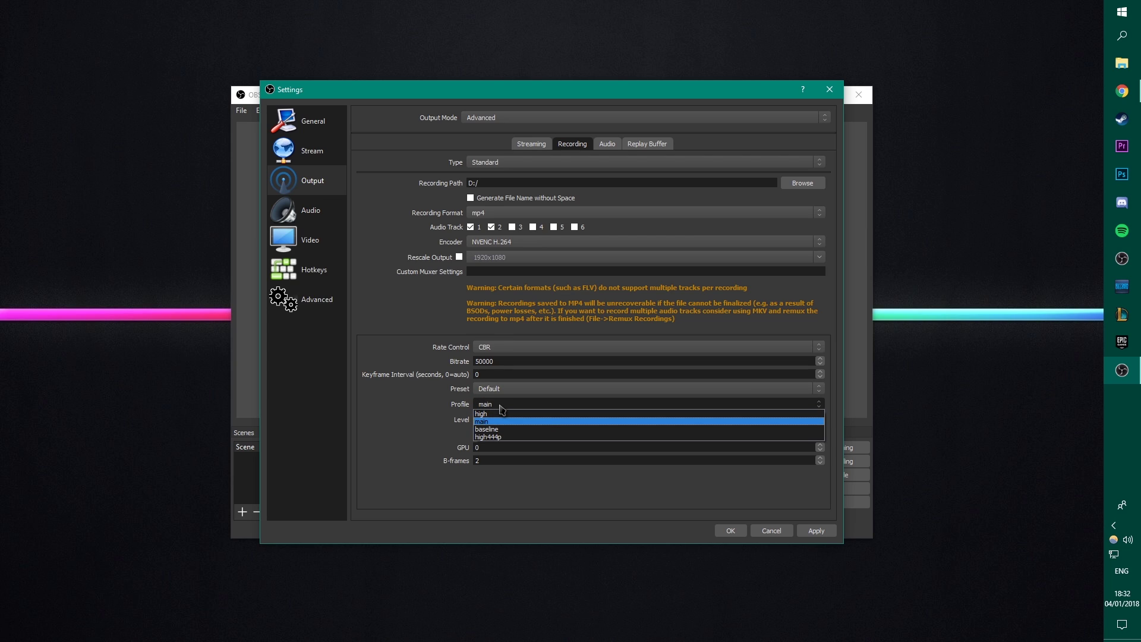
left_click(493, 414)
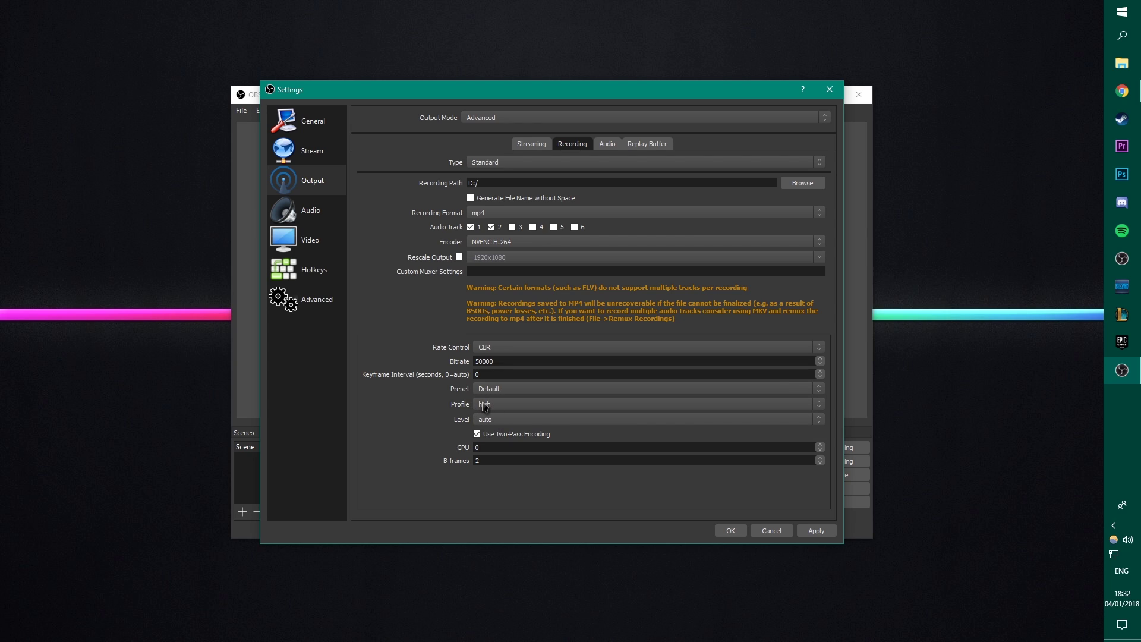
left_click(499, 420)
left_click(497, 429)
On the Output Audio tab, set Tracks 1, 2 and 3 to 320 audio bitrate
left_click(602, 144)
left_click(472, 177)
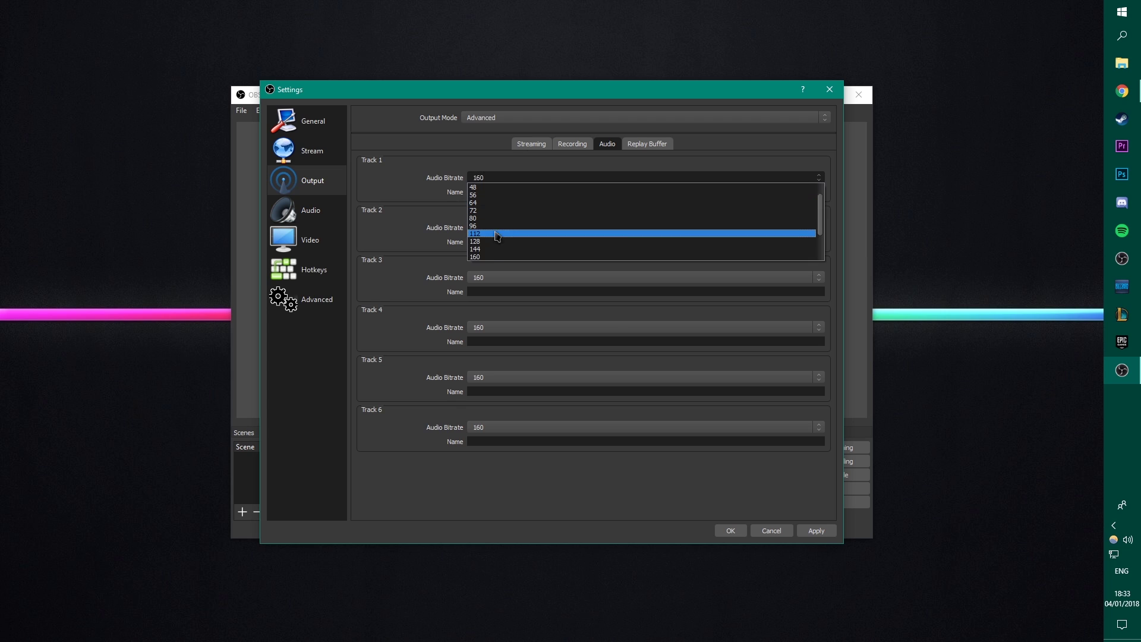
scroll(499, 253, "down", 2)
left_click(502, 257)
left_click(496, 229)
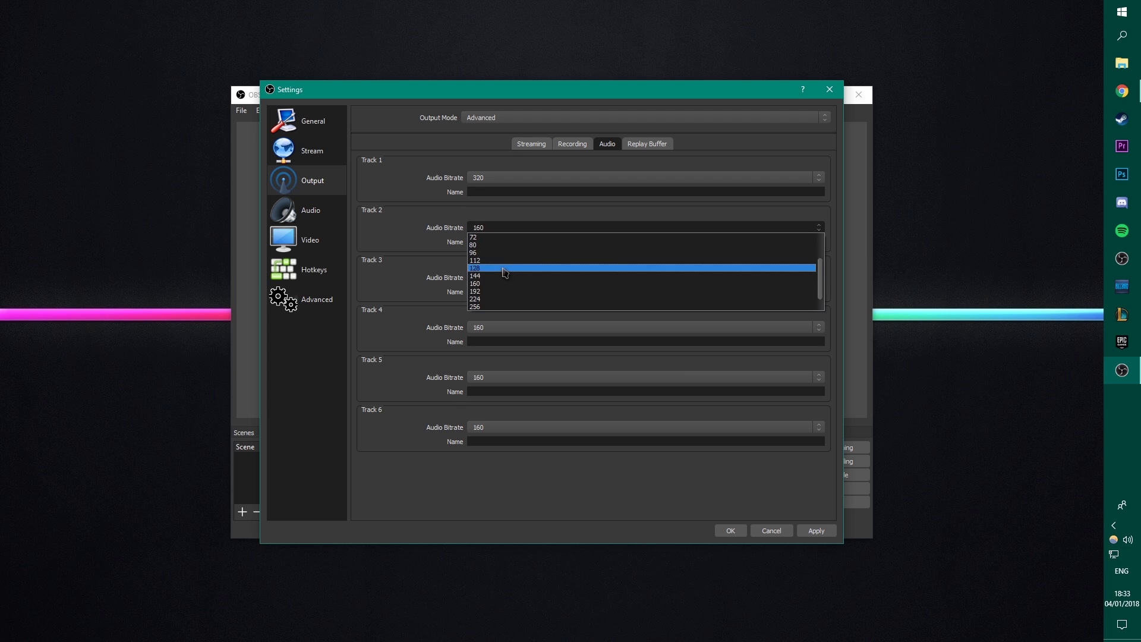
scroll(507, 297, "down", 2)
left_click(505, 307)
left_click(502, 278)
scroll(508, 308, "down", 2)
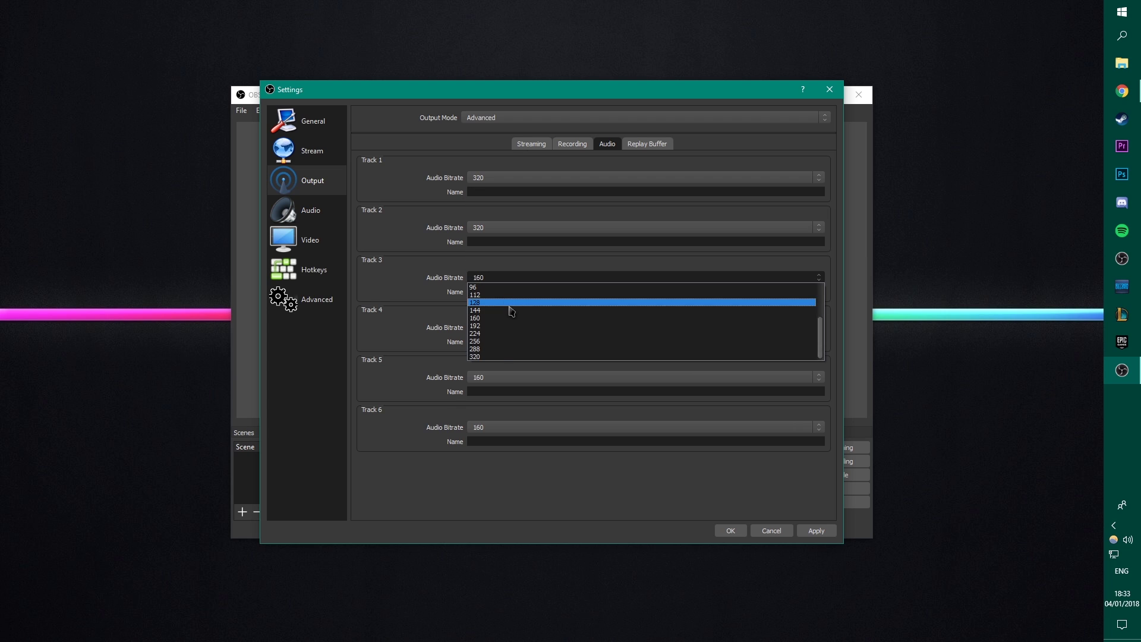
left_click(501, 357)
Set Tracks 4, 5 and 6 to 320 audio bitrate
left_click(499, 328)
scroll(511, 368, "down", 2)
left_click(499, 406)
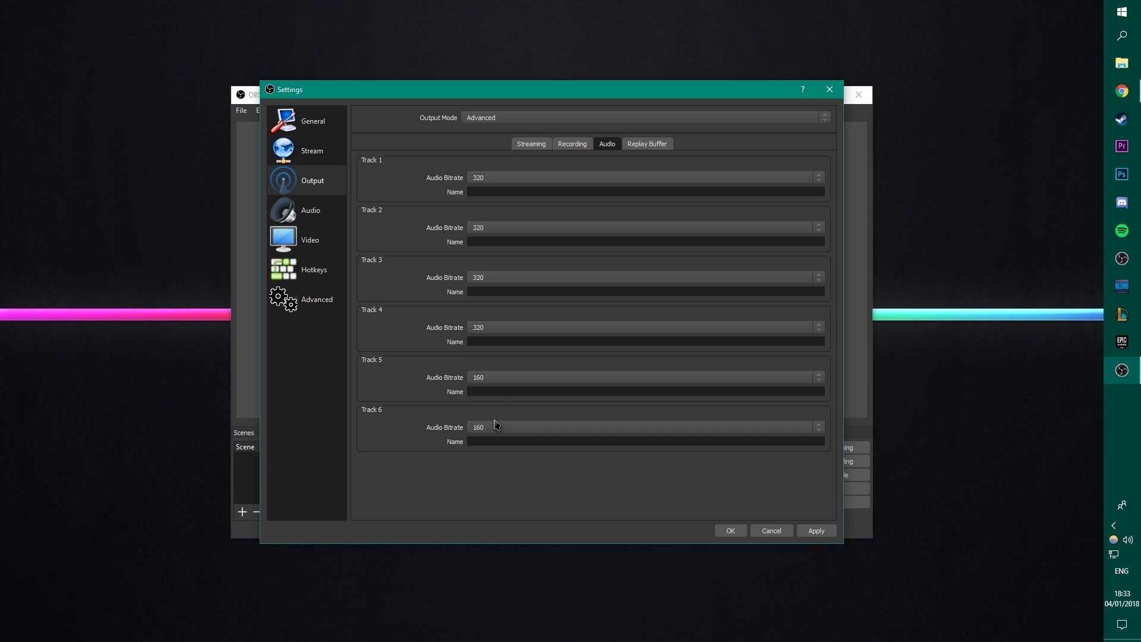
left_click(496, 424)
scroll(498, 425, "down", 2)
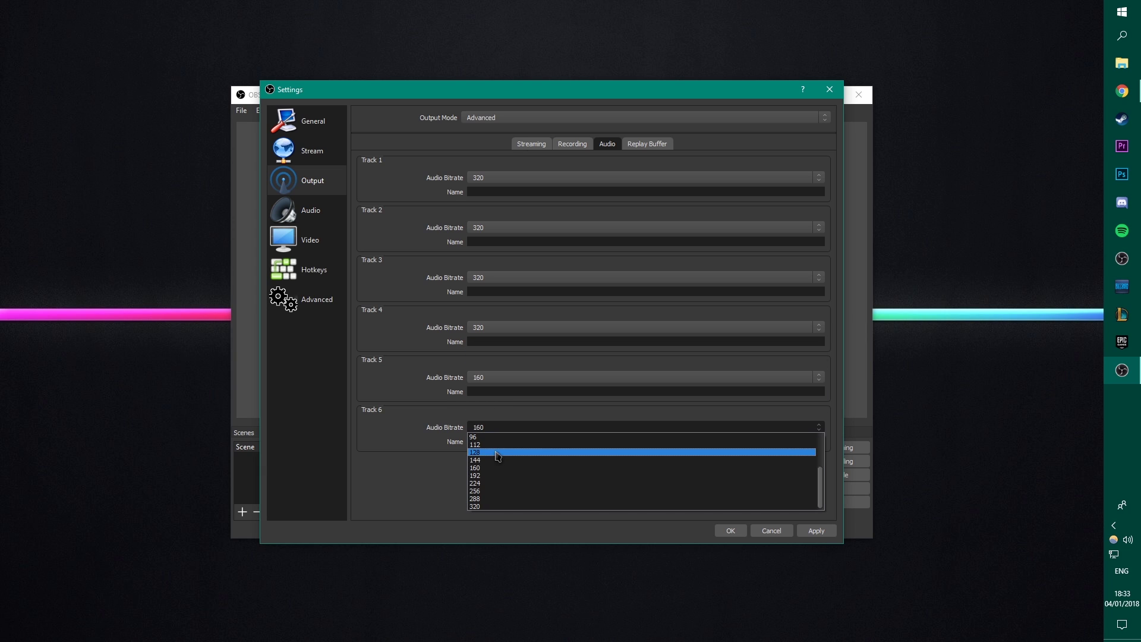
left_click(492, 514)
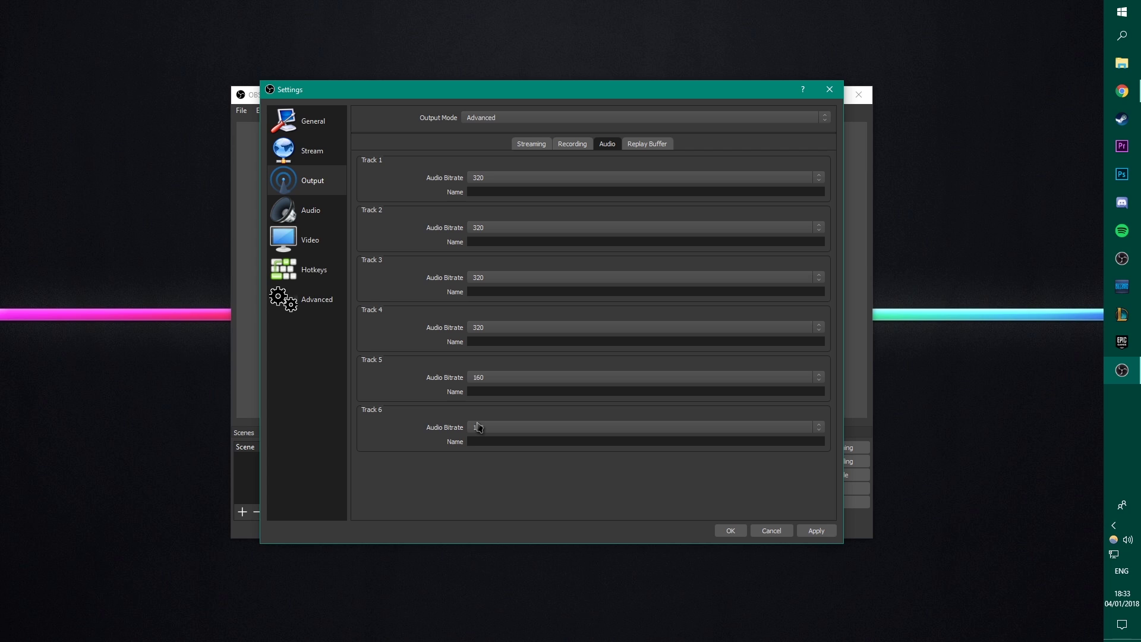
left_click(502, 377)
scroll(487, 439, "down", 2)
left_click(486, 456)
left_click(494, 427)
scroll(493, 451, "down", 2)
left_click(492, 506)
Set the sample rate to 48khz, desktop audio to VoiceMeeter Input, and mic to Producer USB
left_click(317, 213)
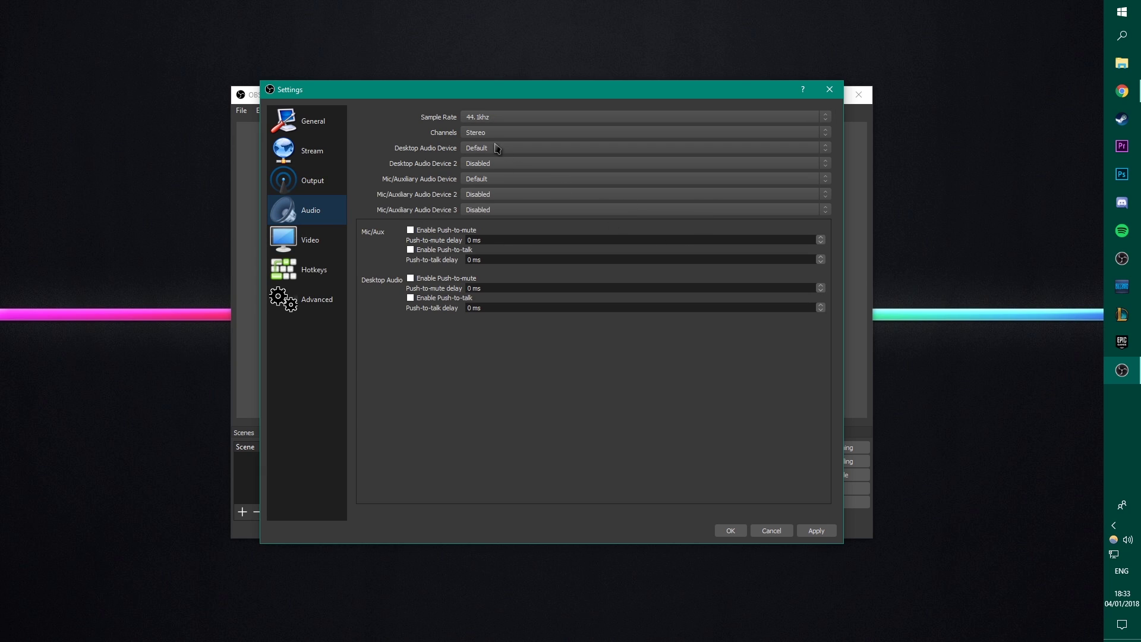
left_click(476, 118)
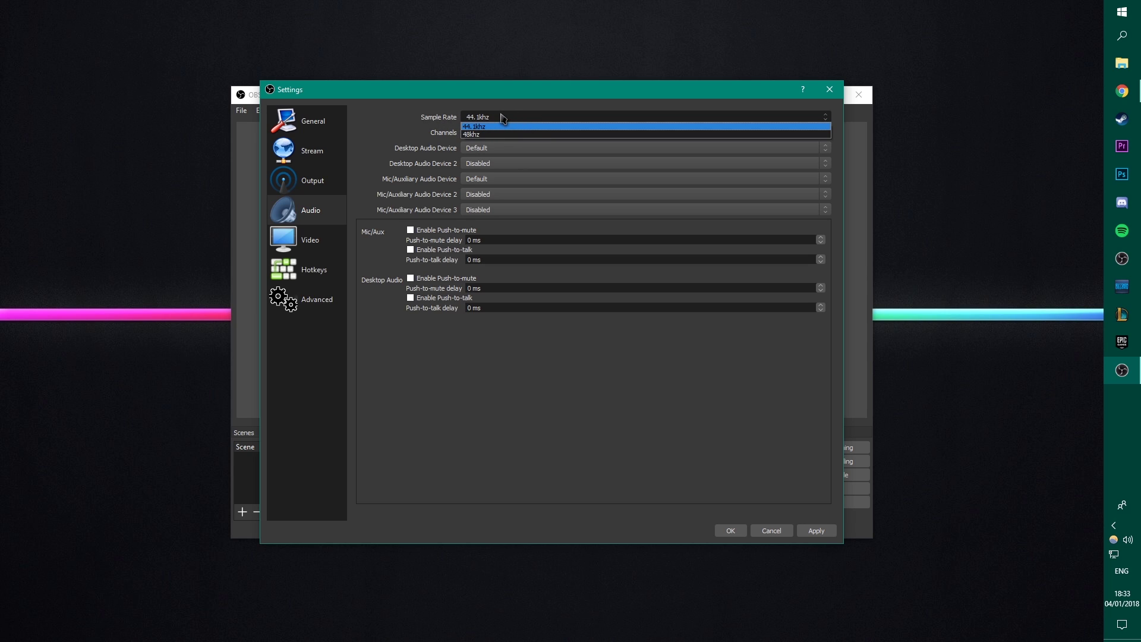
left_click(488, 134)
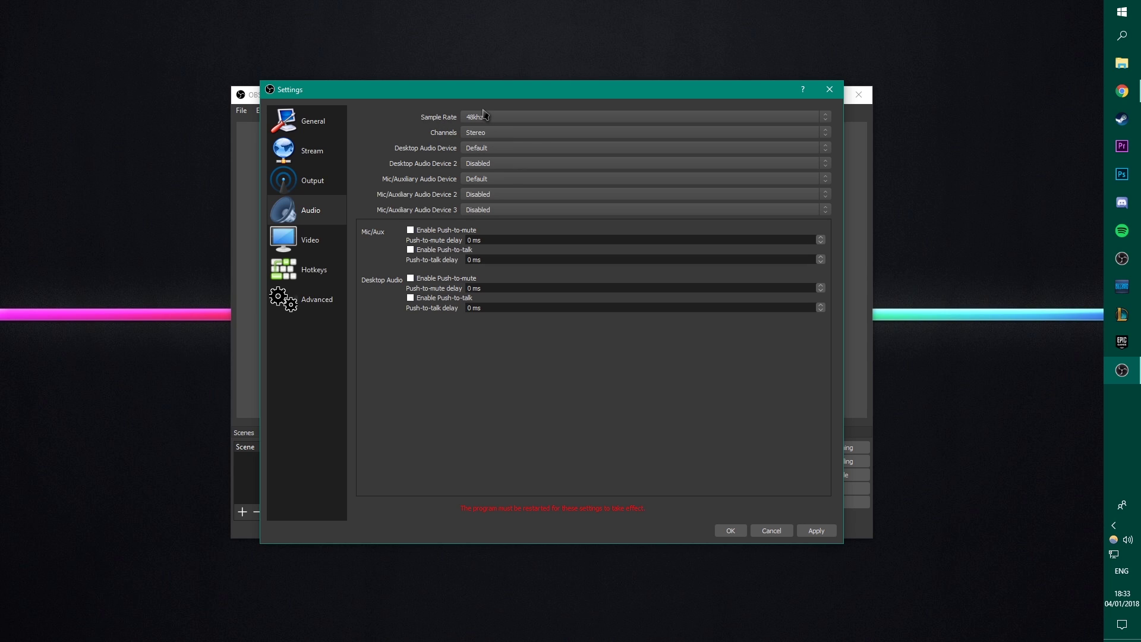
left_click(493, 153)
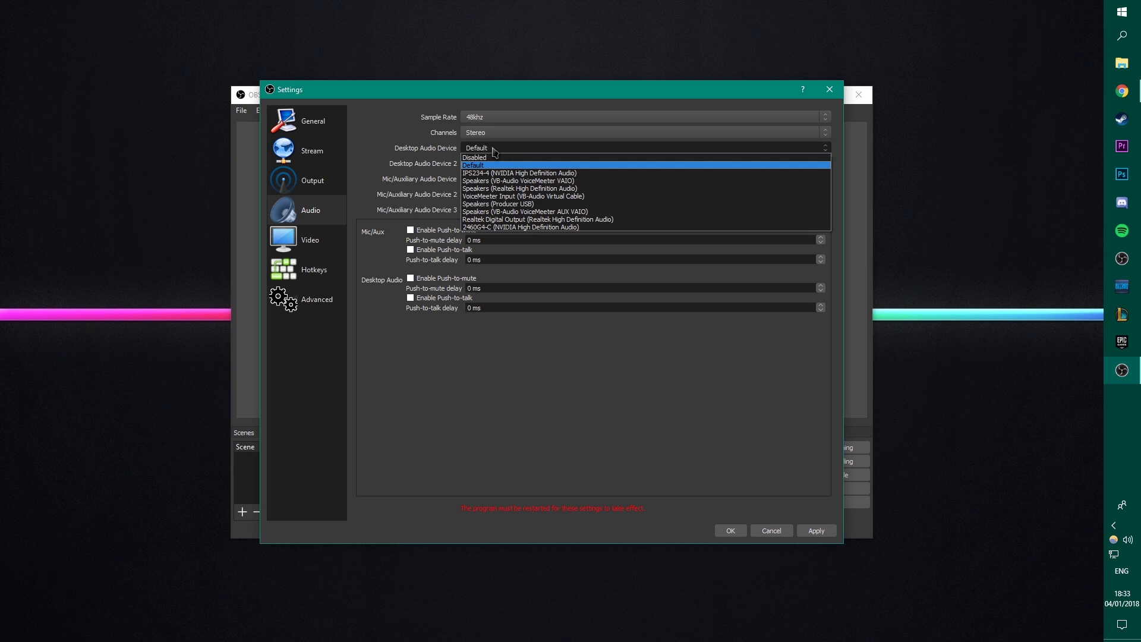
left_click(519, 196)
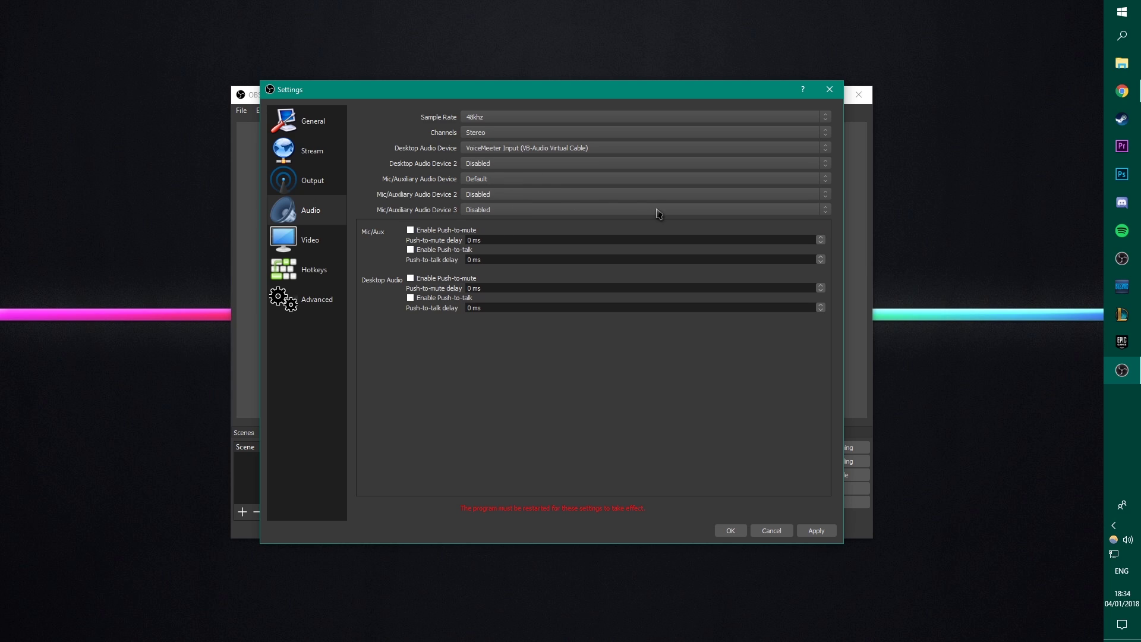
left_click(492, 183)
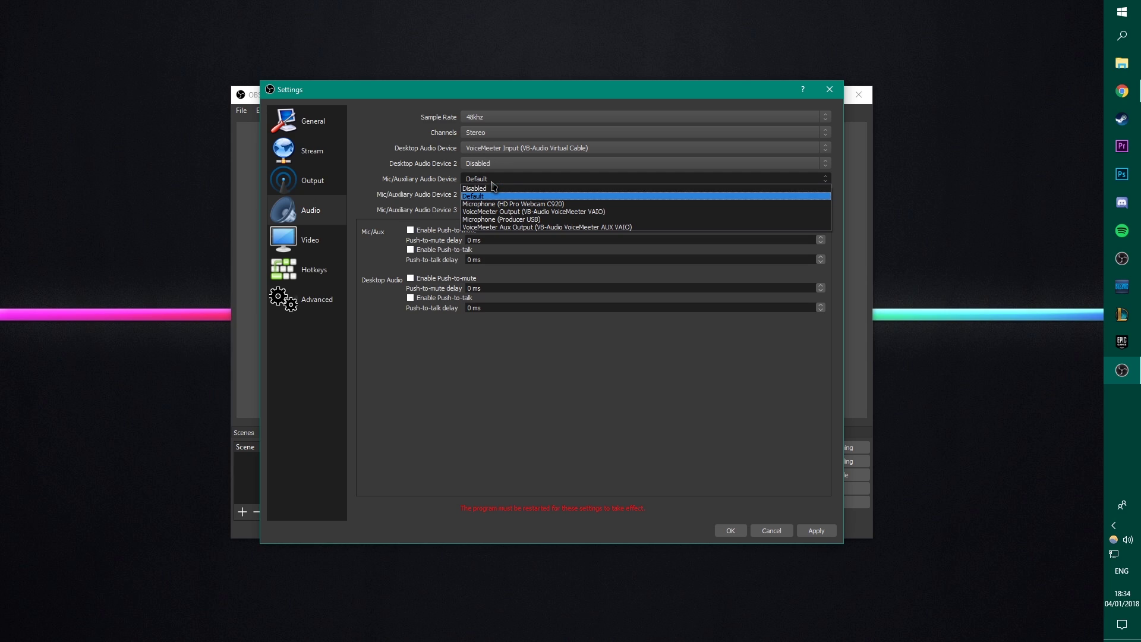
left_click(518, 220)
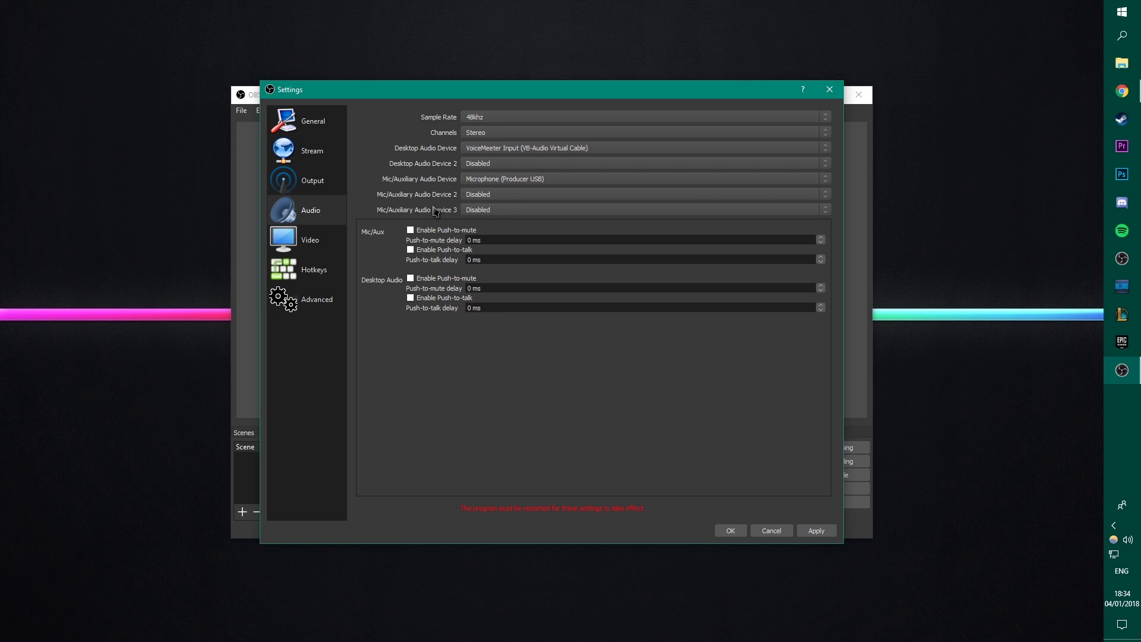
Set the output resolution to 1920x1080 at 60 FPS and review the recording output settings
left_click(330, 240)
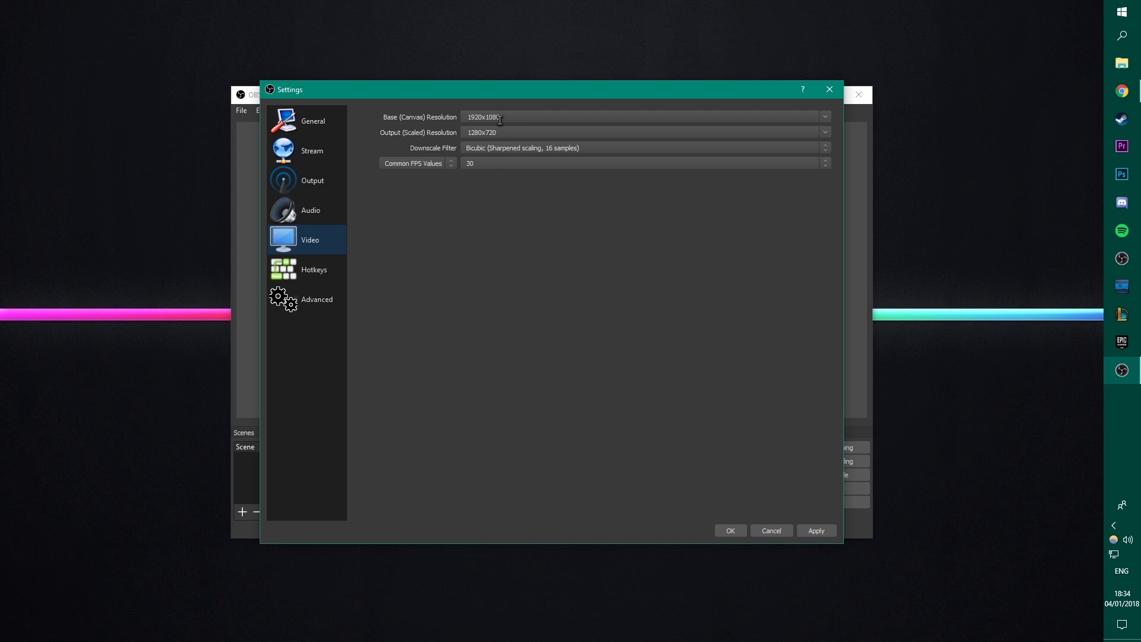
left_click(827, 133)
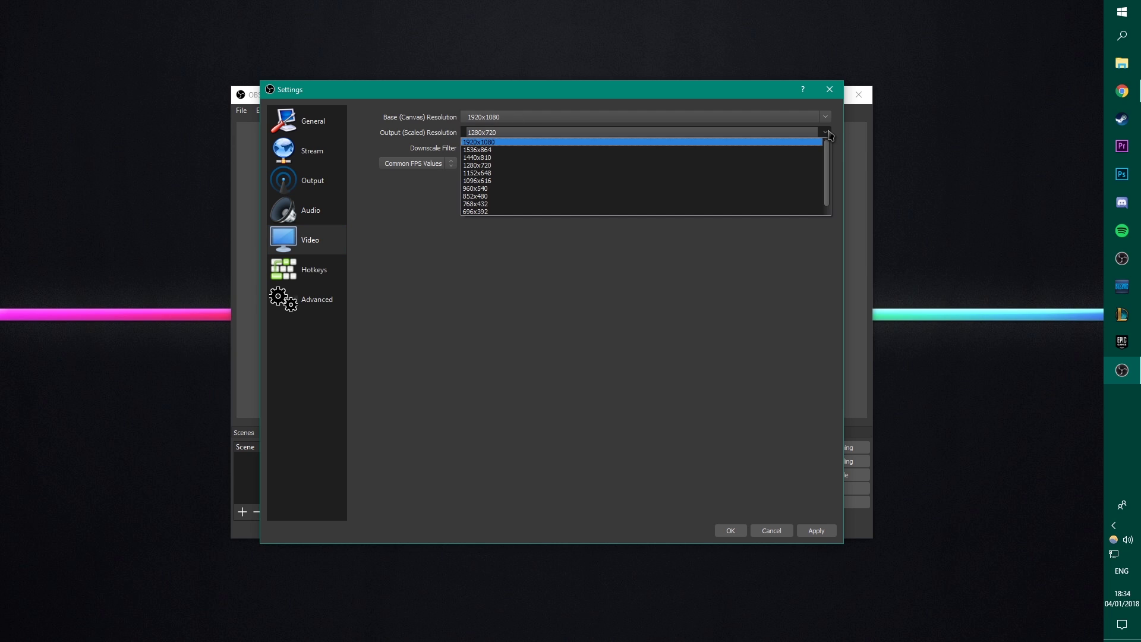
left_click(508, 143)
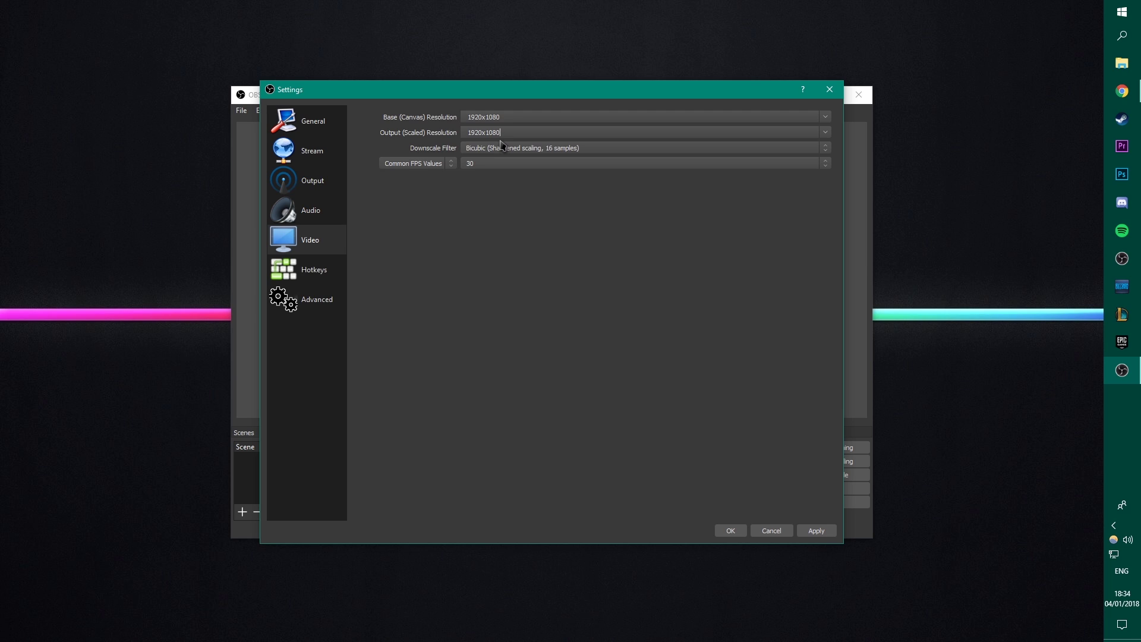
left_click(520, 164)
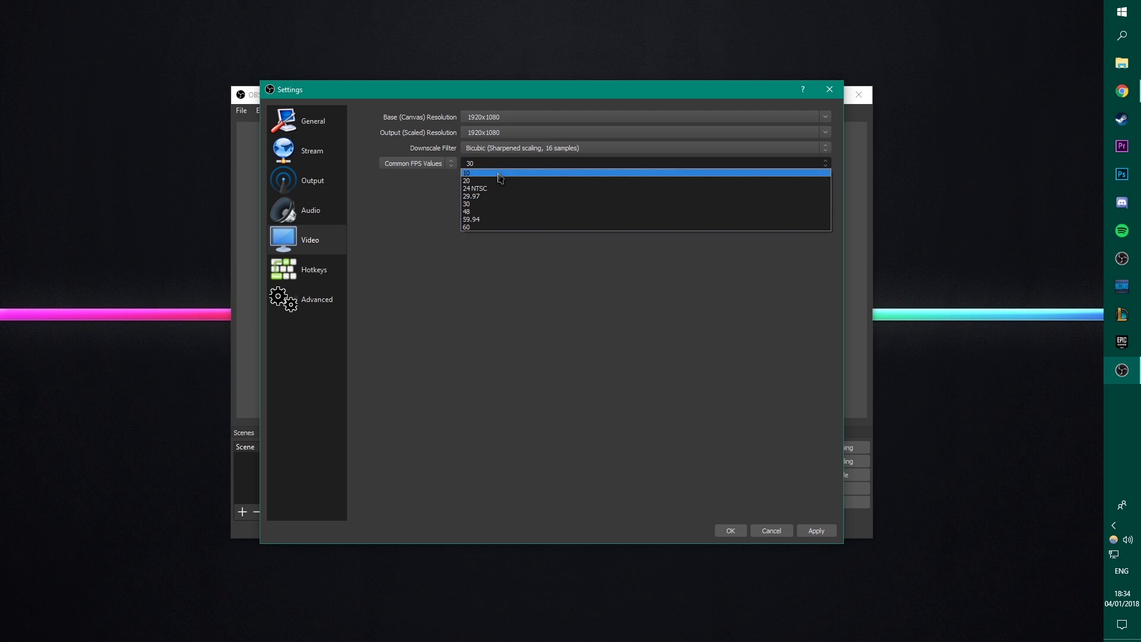
left_click(486, 229)
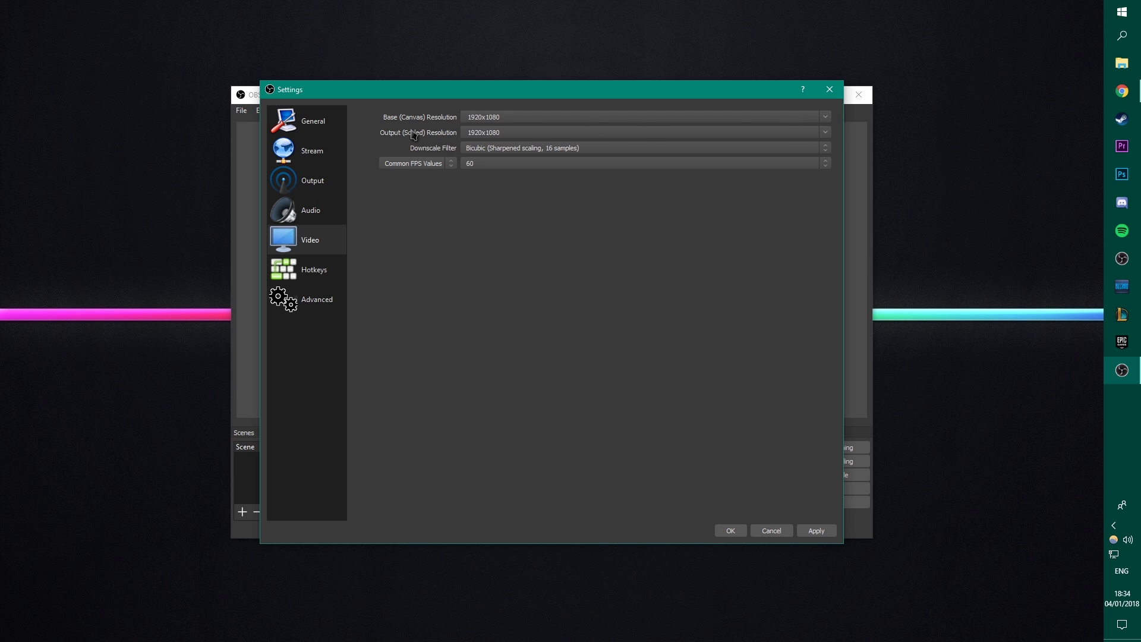
left_click(827, 133)
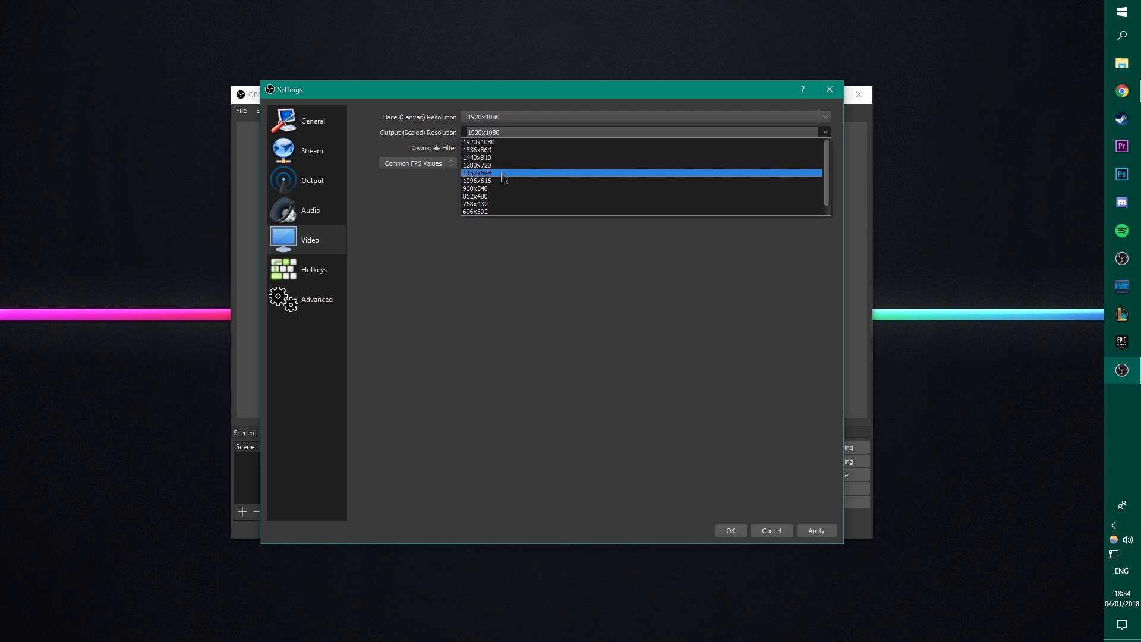
left_click(424, 140)
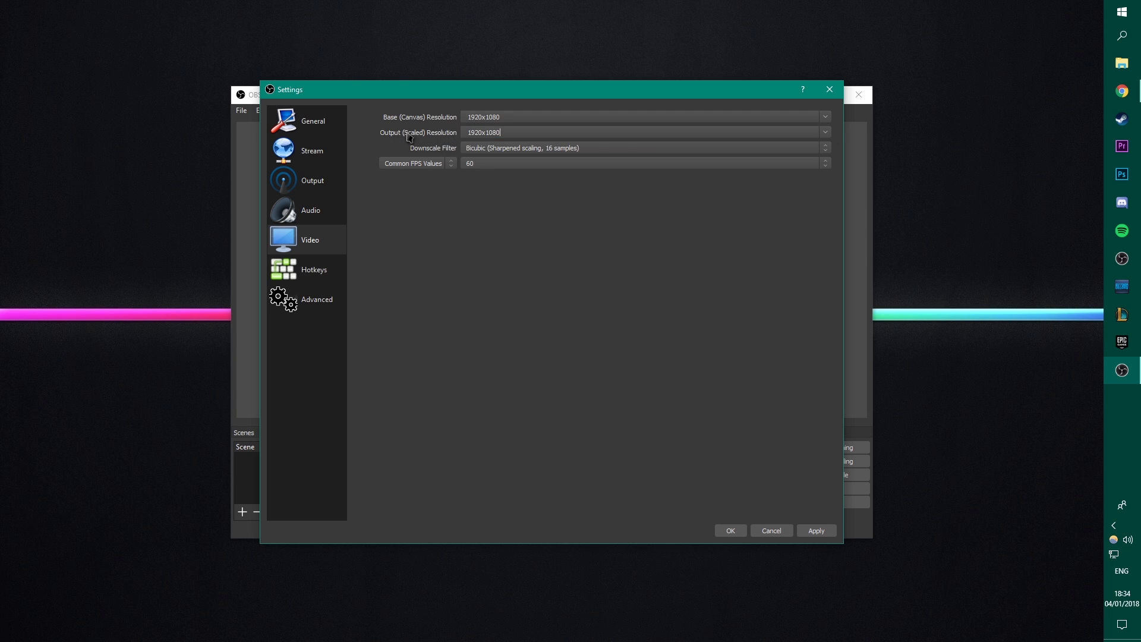
left_click(322, 192)
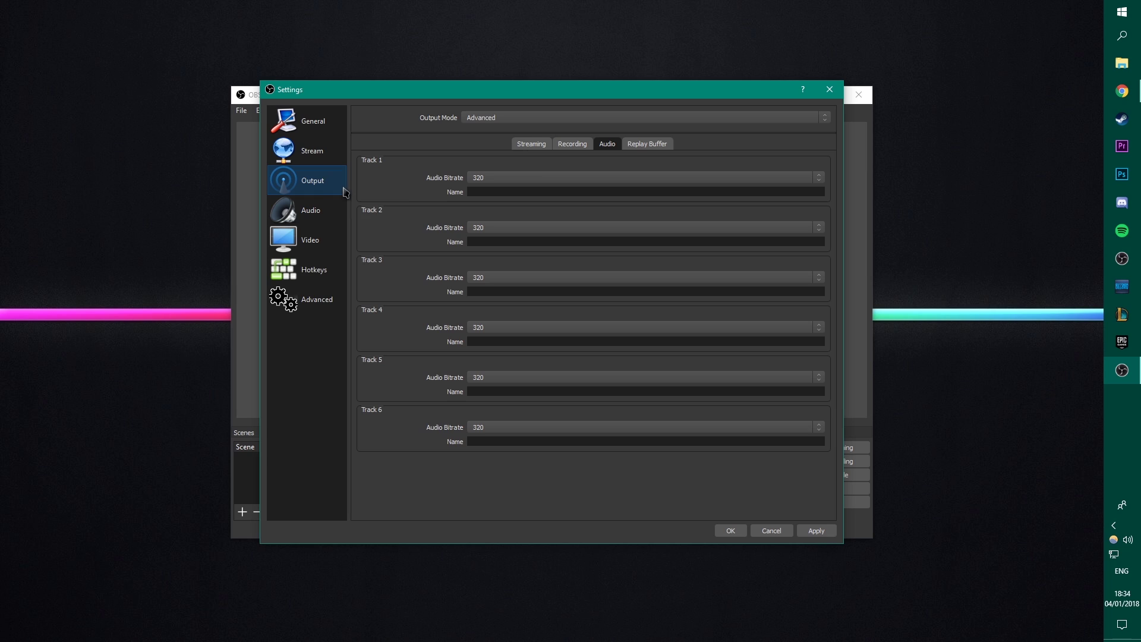
left_click(564, 144)
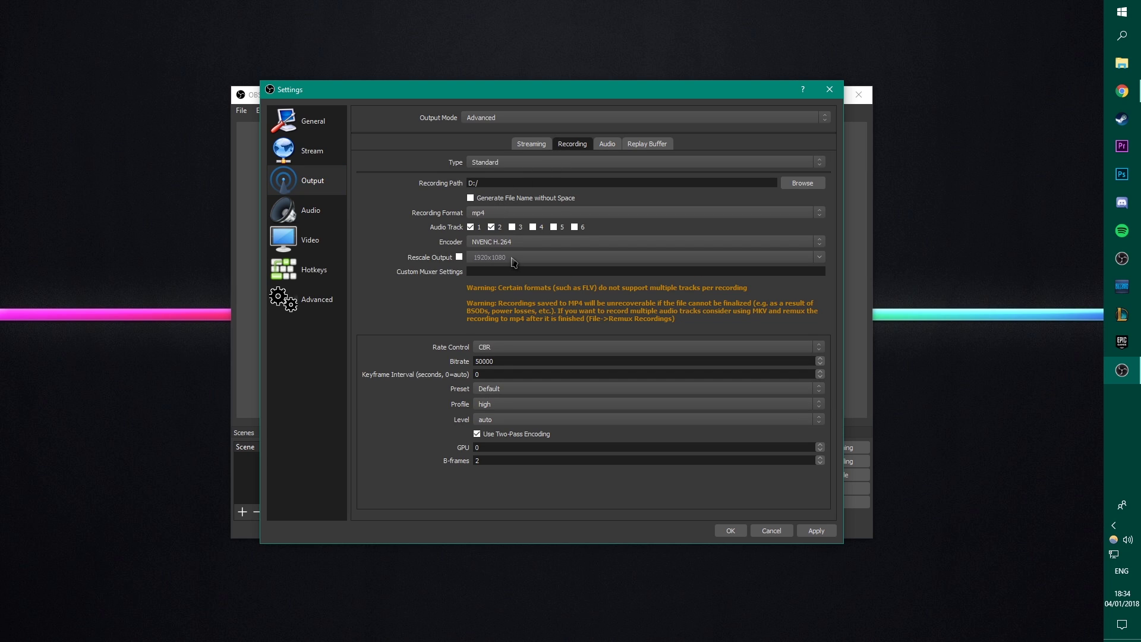
Try a 1280x720 output resolution, return to 1920x1080, and keep the Bicubic downscale filter
left_click(328, 245)
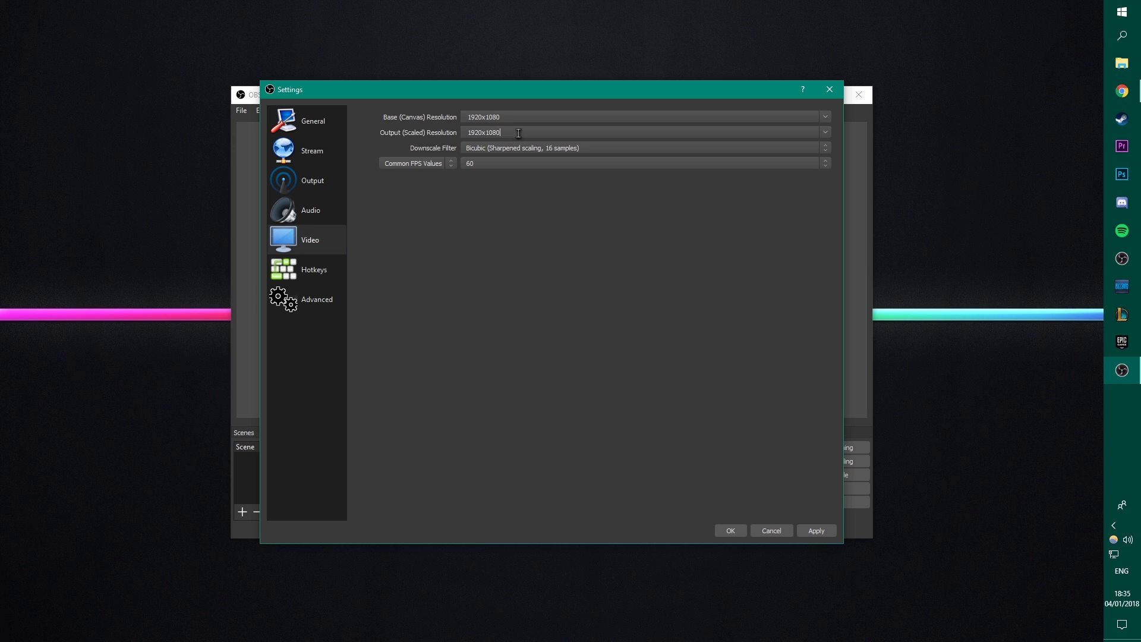
left_click(825, 132)
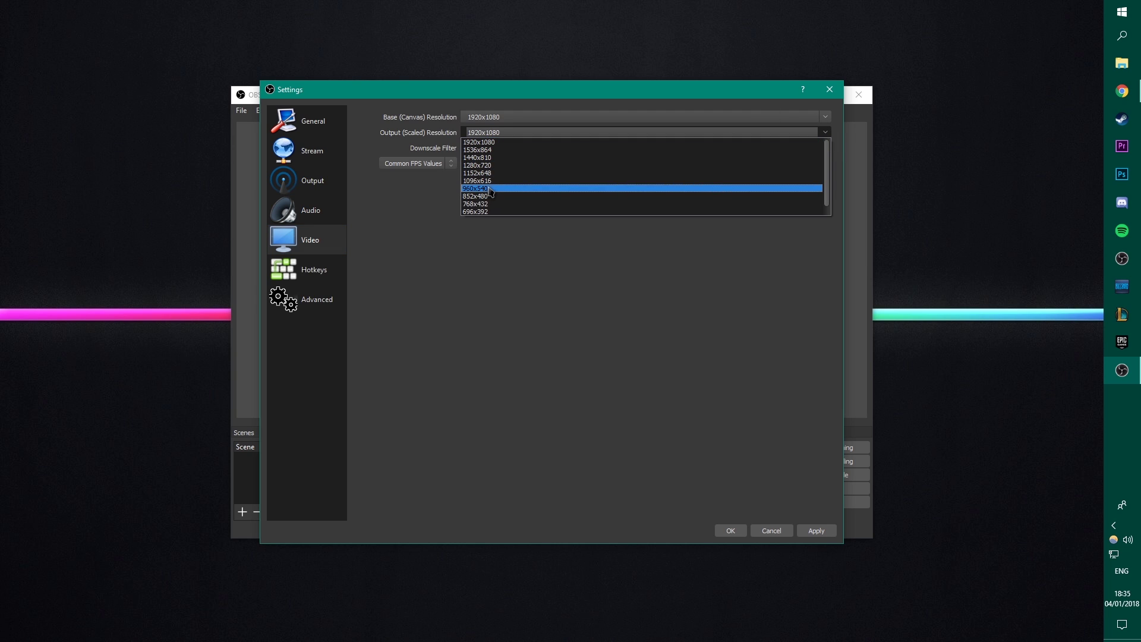
left_click(492, 166)
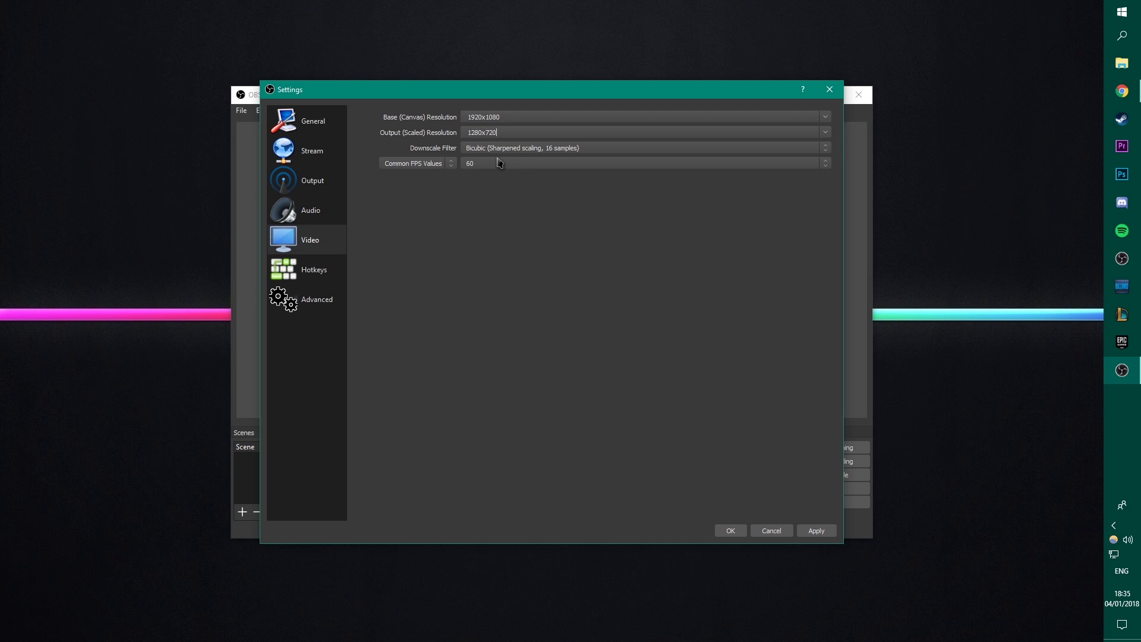
left_click(825, 133)
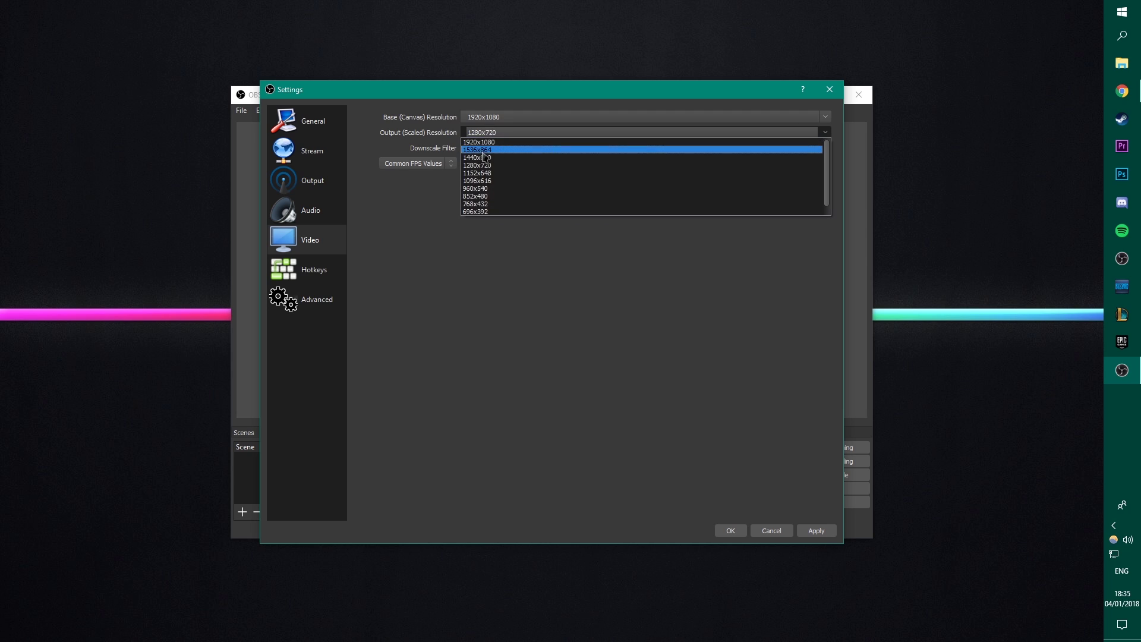
left_click(485, 149)
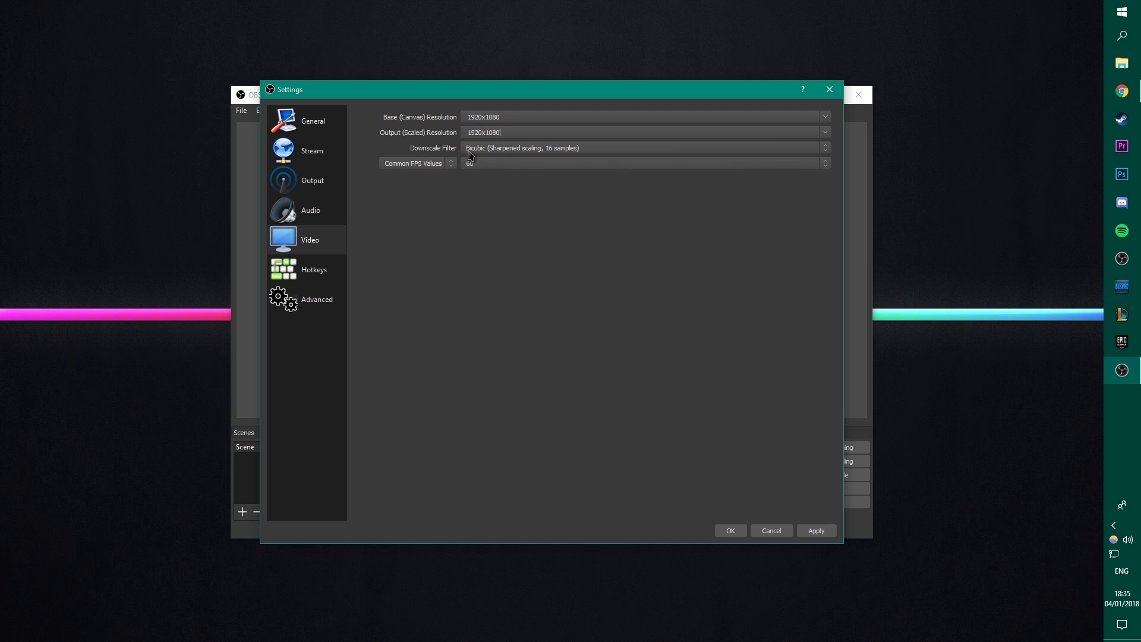
left_click(790, 149)
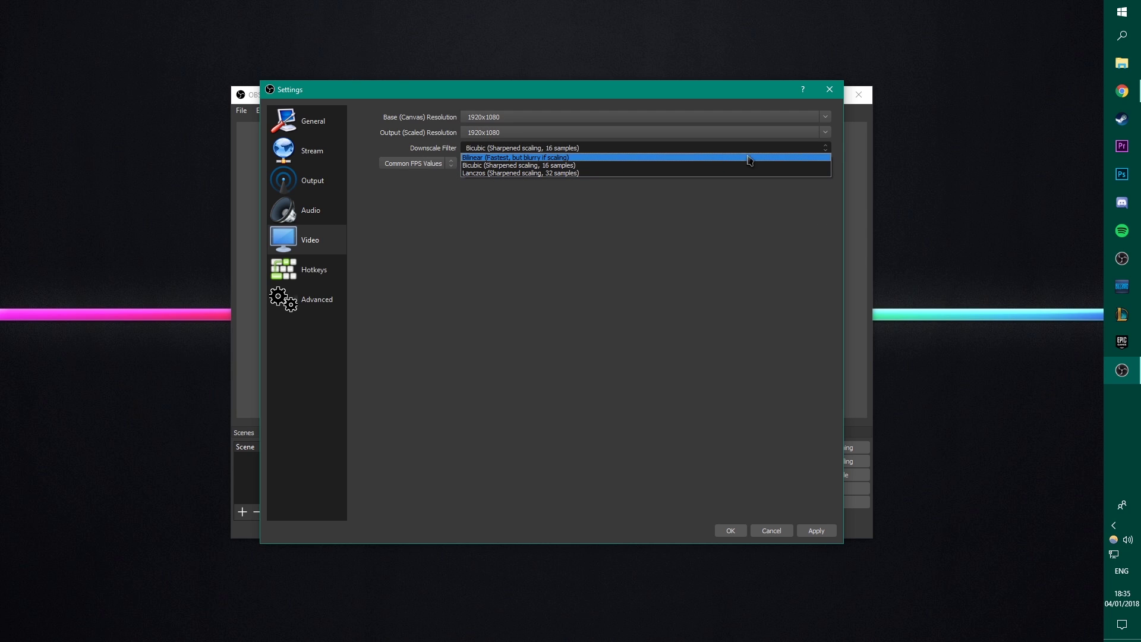
left_click(830, 152)
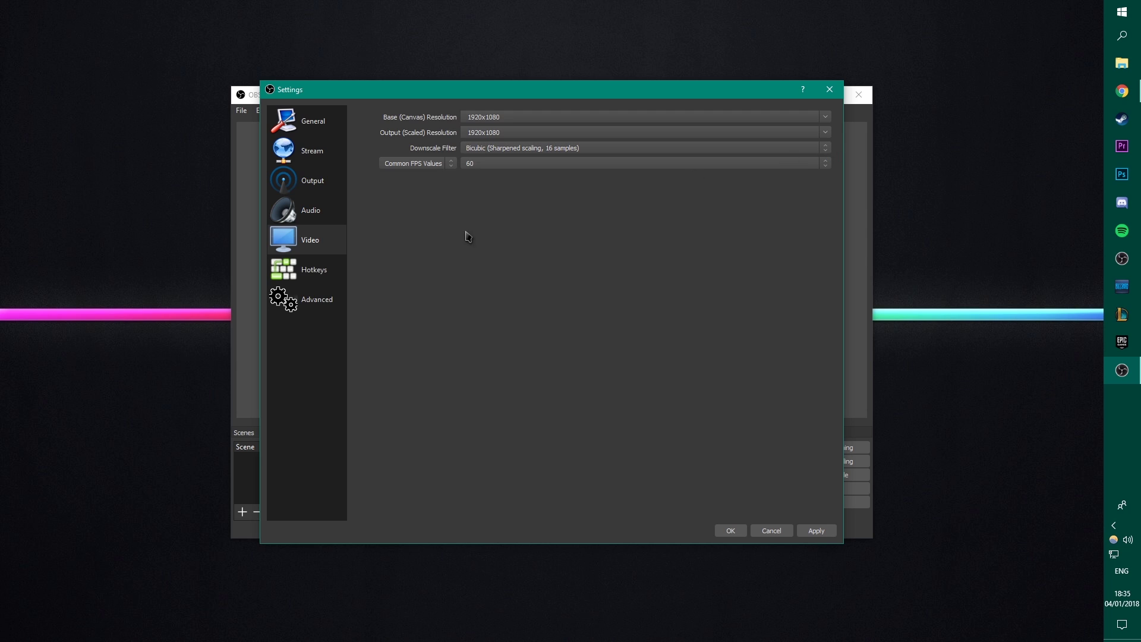
Set Process Priority to Above Normal on the Advanced settings page
left_click(310, 272)
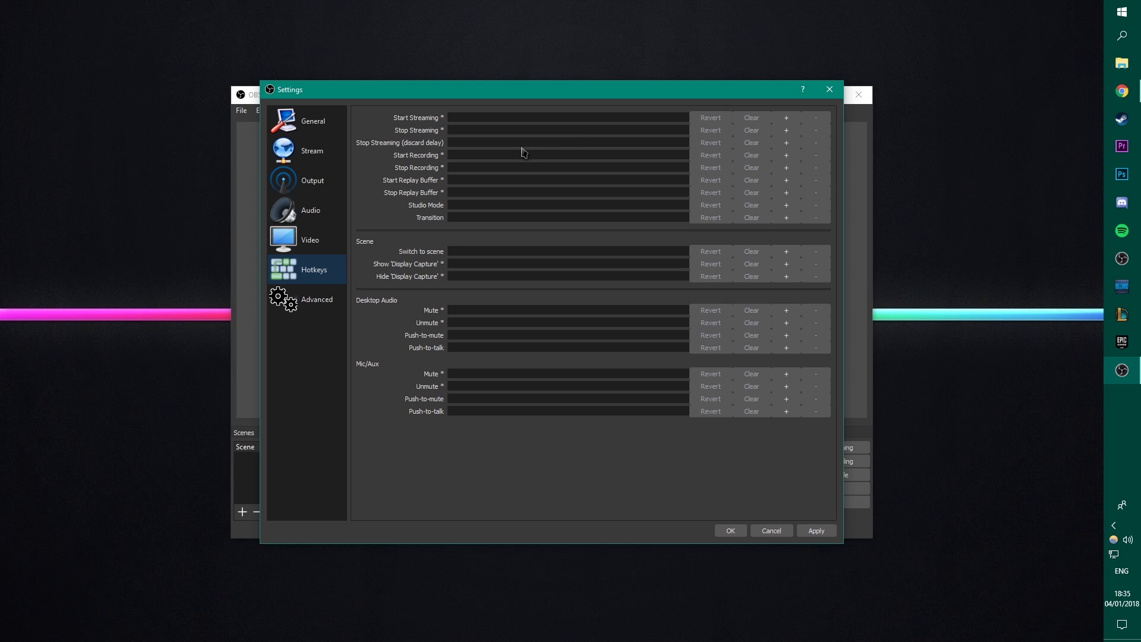
left_click(316, 300)
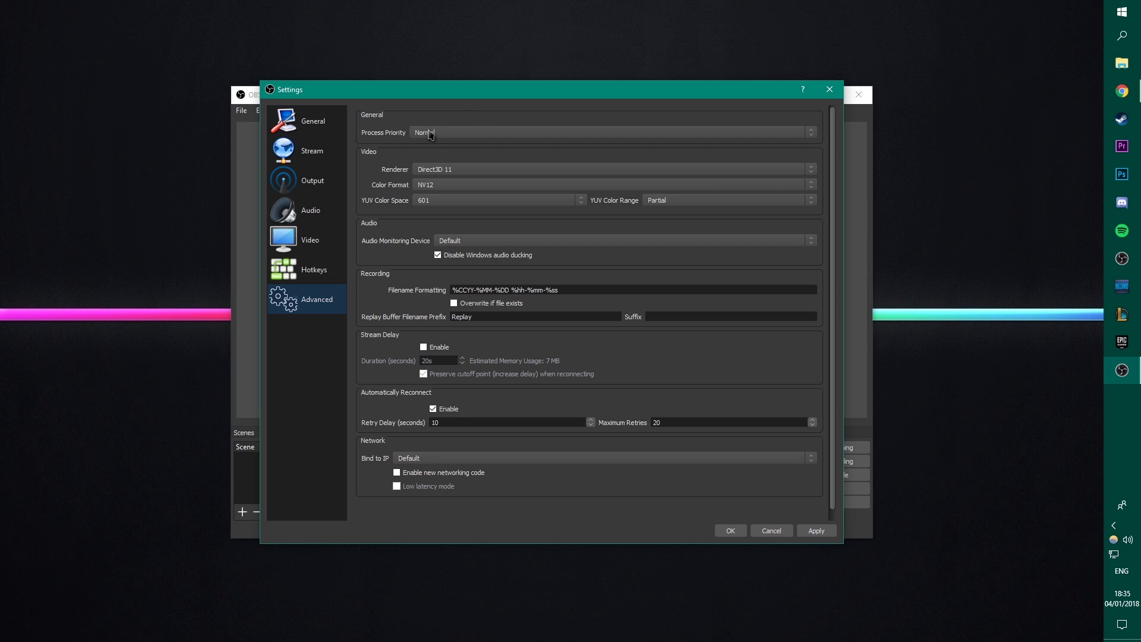
left_click(428, 134)
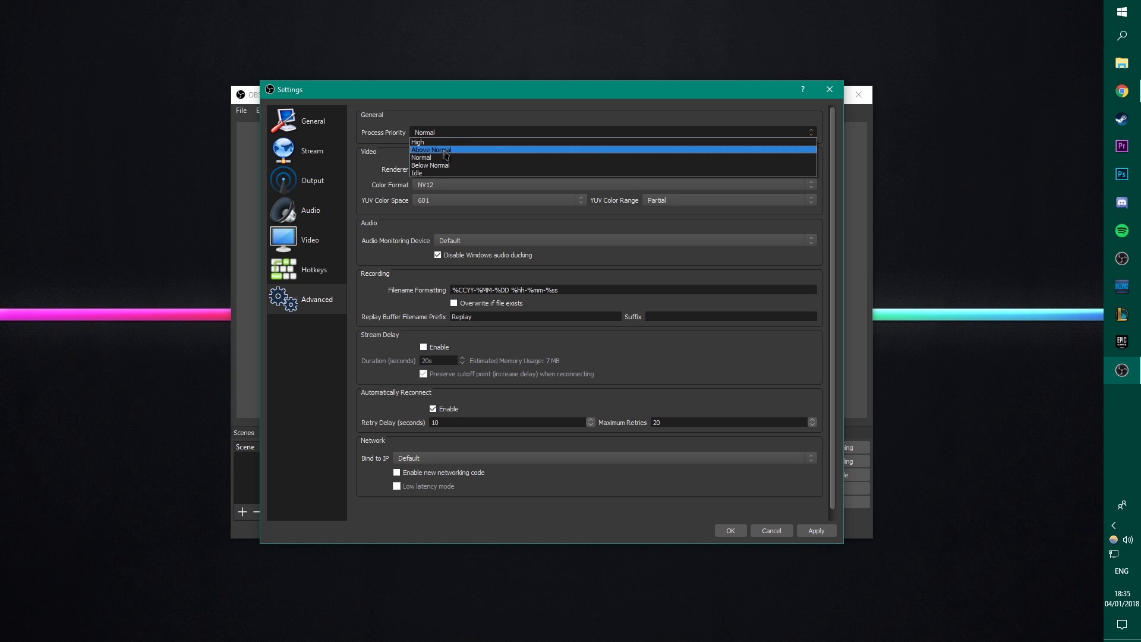
left_click(446, 150)
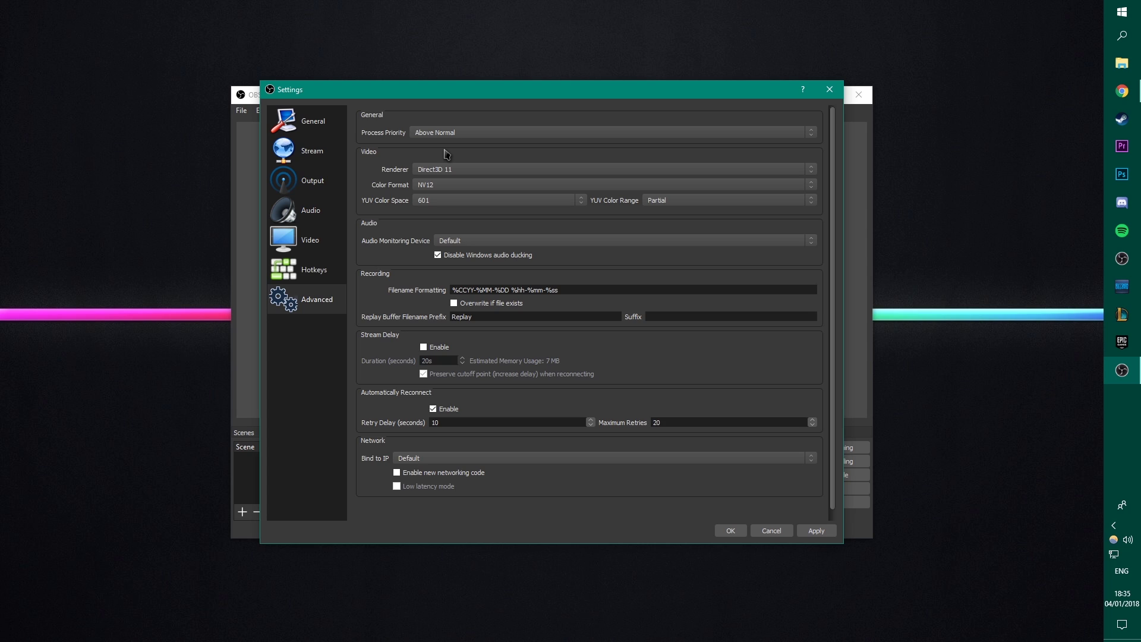
Move the settings window and confirm Above Normal priority, Direct3D 11 renderer and NV12 colour format
left_click_drag(380, 96, 533, 110)
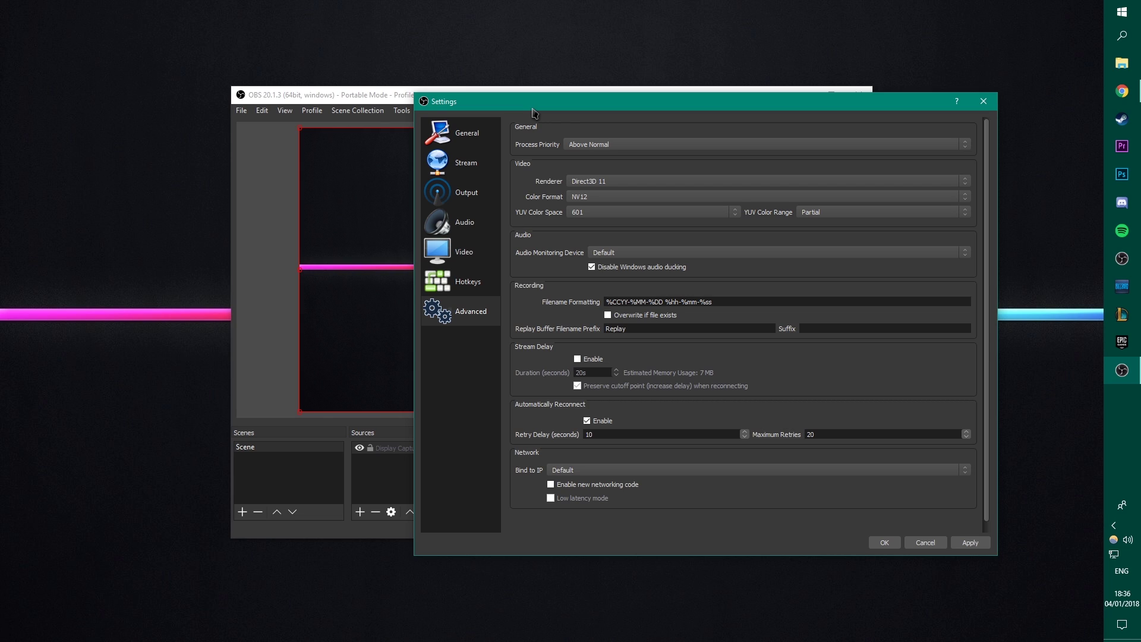
left_click(591, 145)
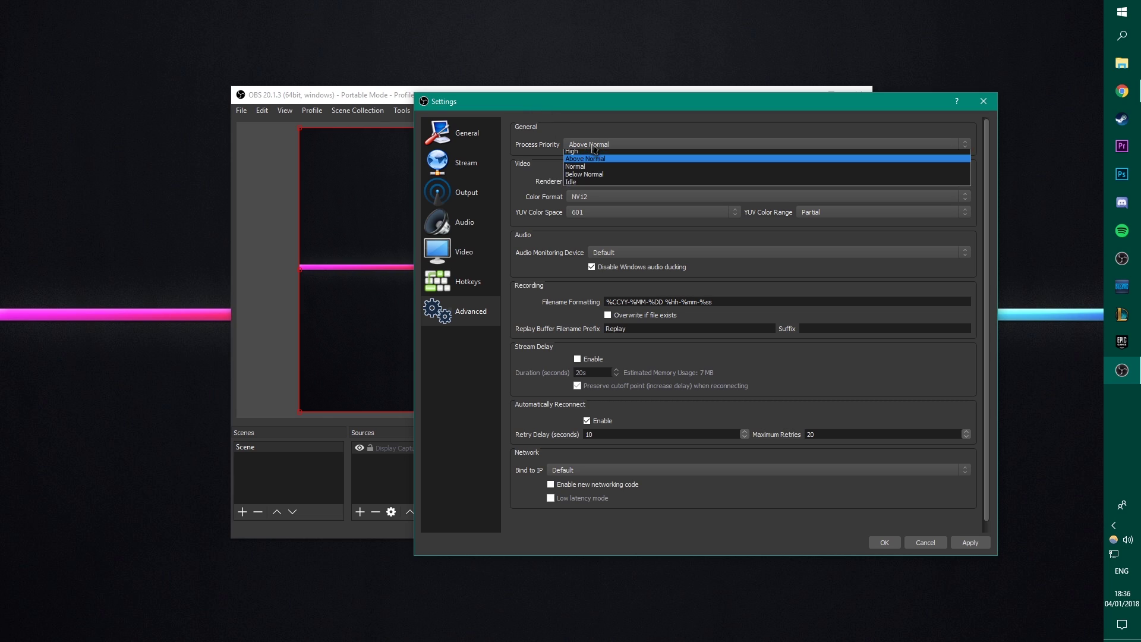
left_click(595, 162)
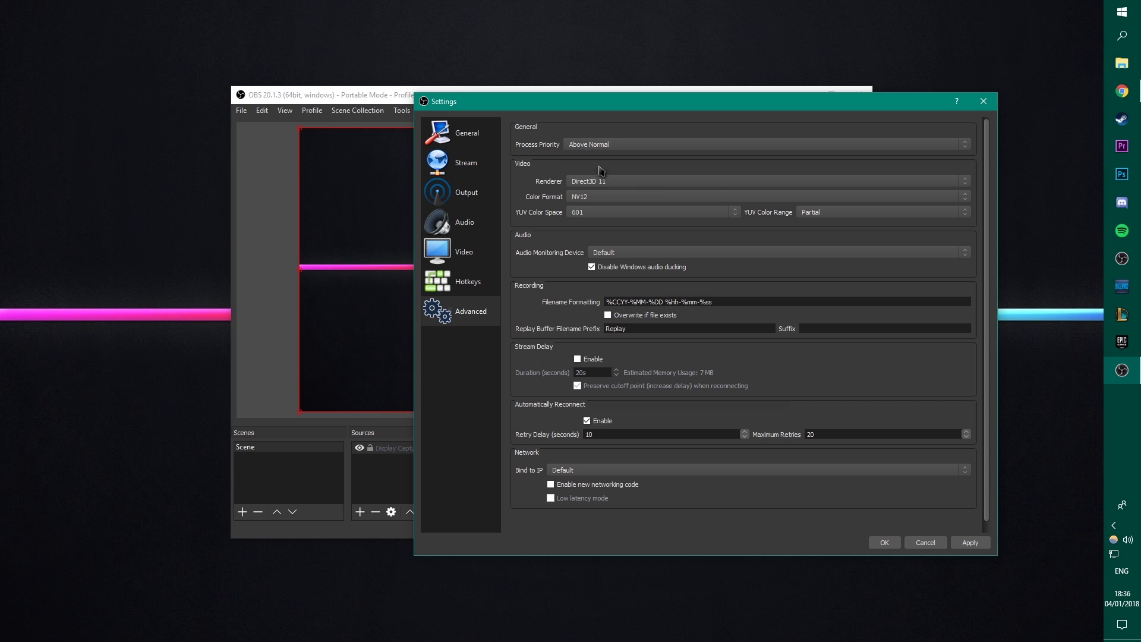
left_click(614, 181)
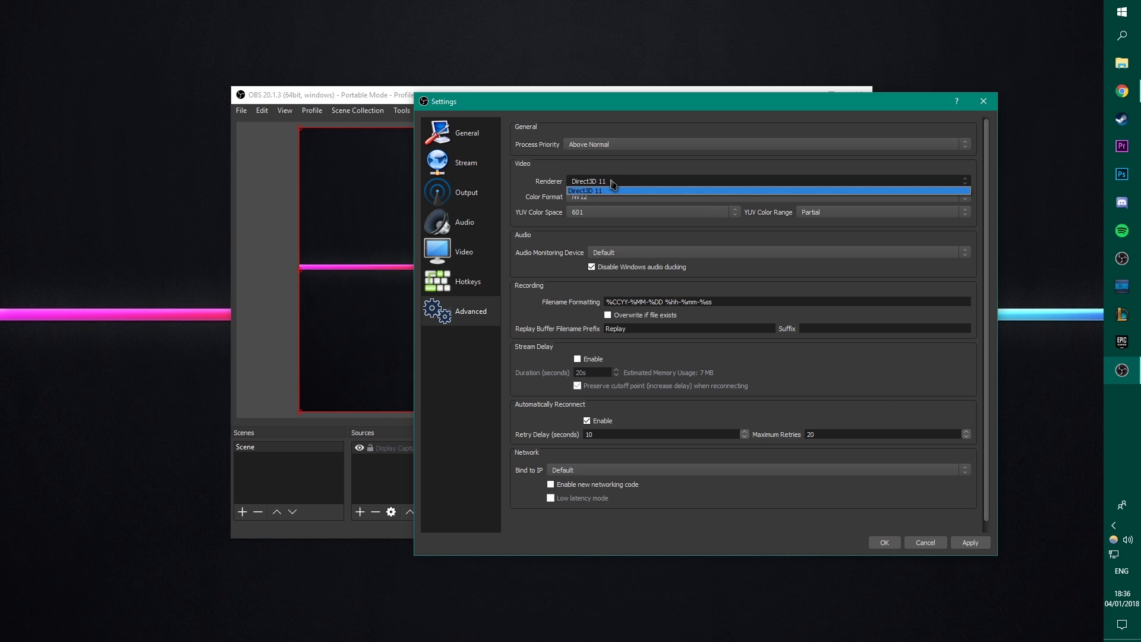
left_click(613, 183)
left_click(604, 199)
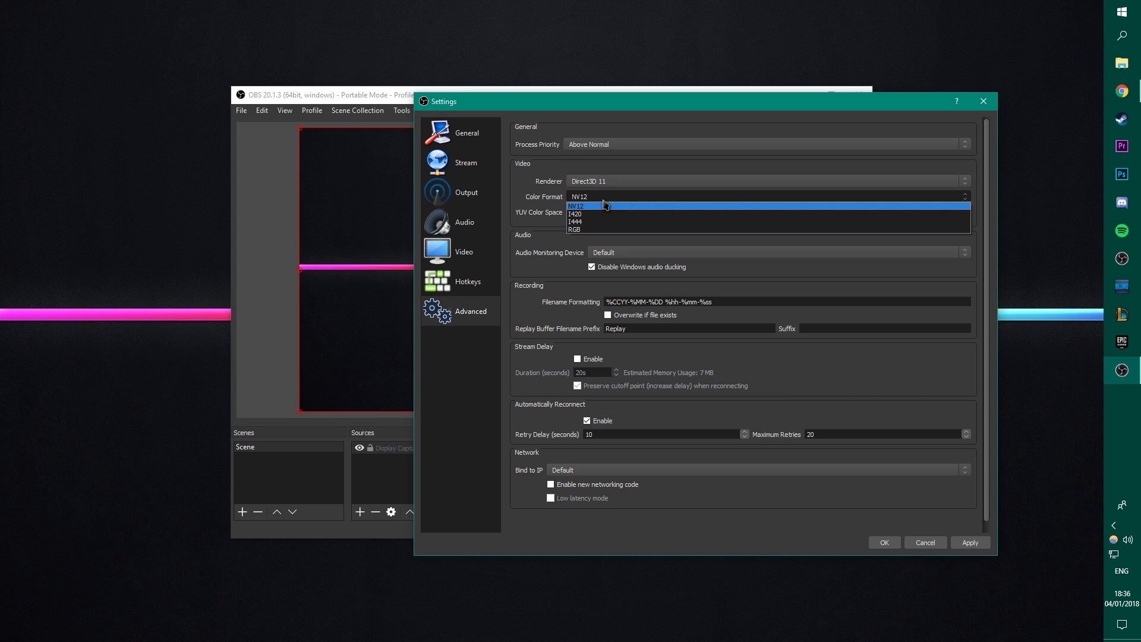
left_click(601, 206)
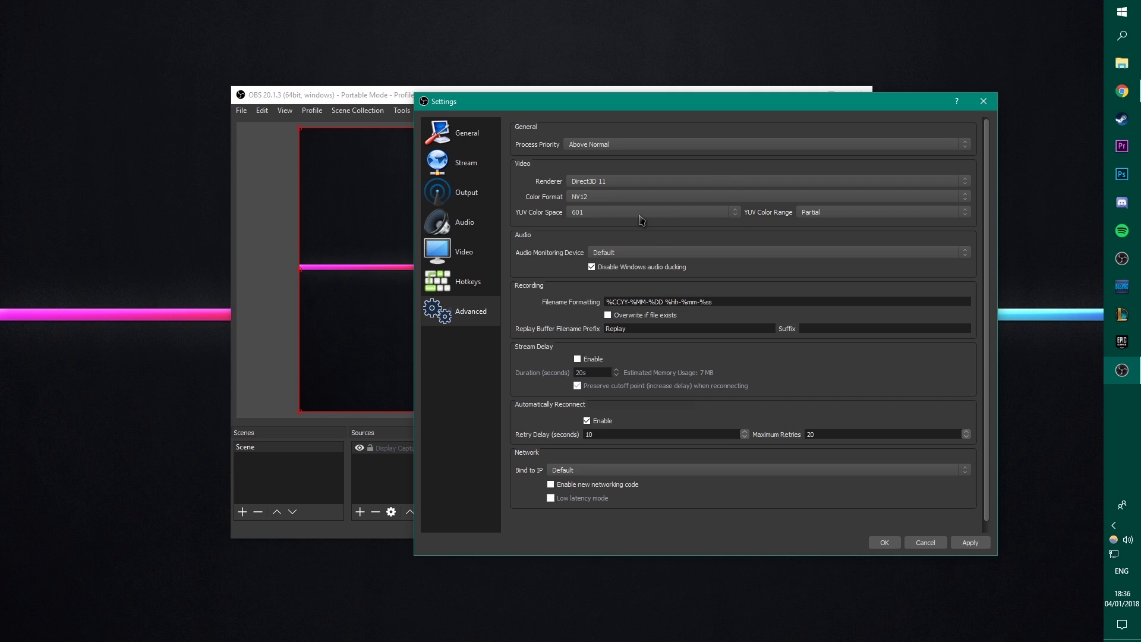
Set the YUV colour space to 709 with Partial range, then apply and save the settings
left_click(626, 215)
left_click(588, 223)
left_click(820, 214)
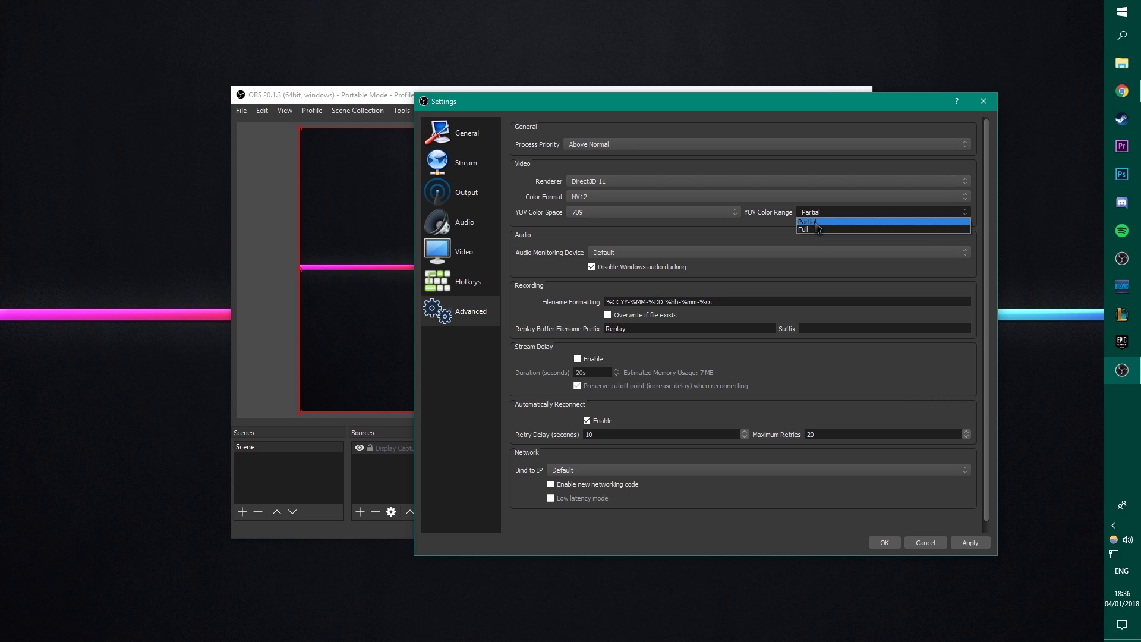
left_click(815, 223)
left_click(823, 215)
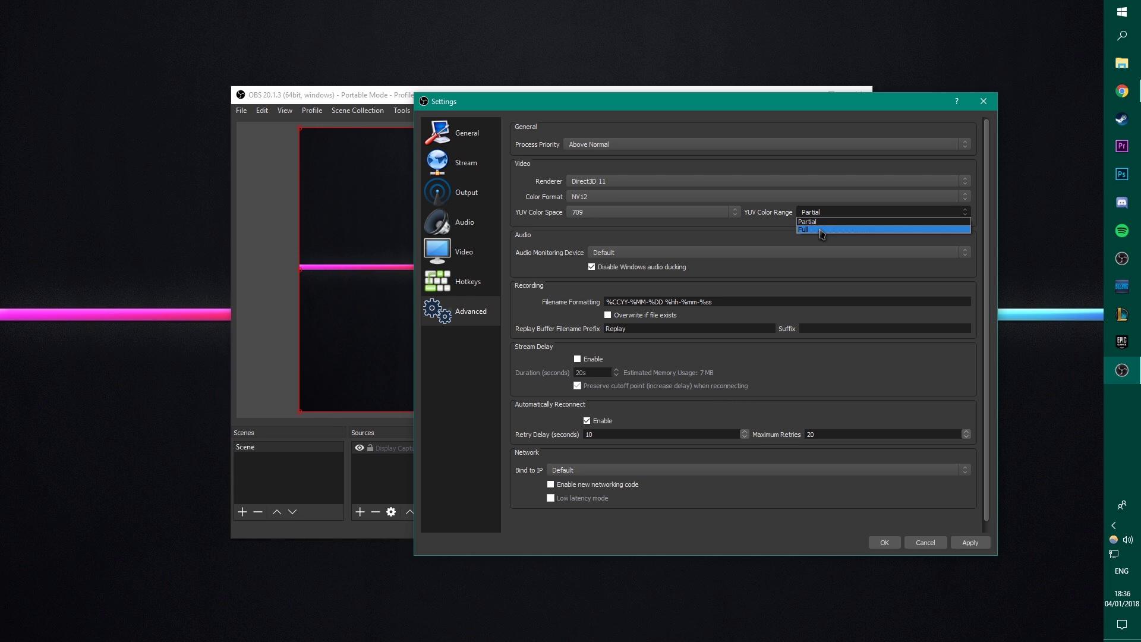
left_click(822, 222)
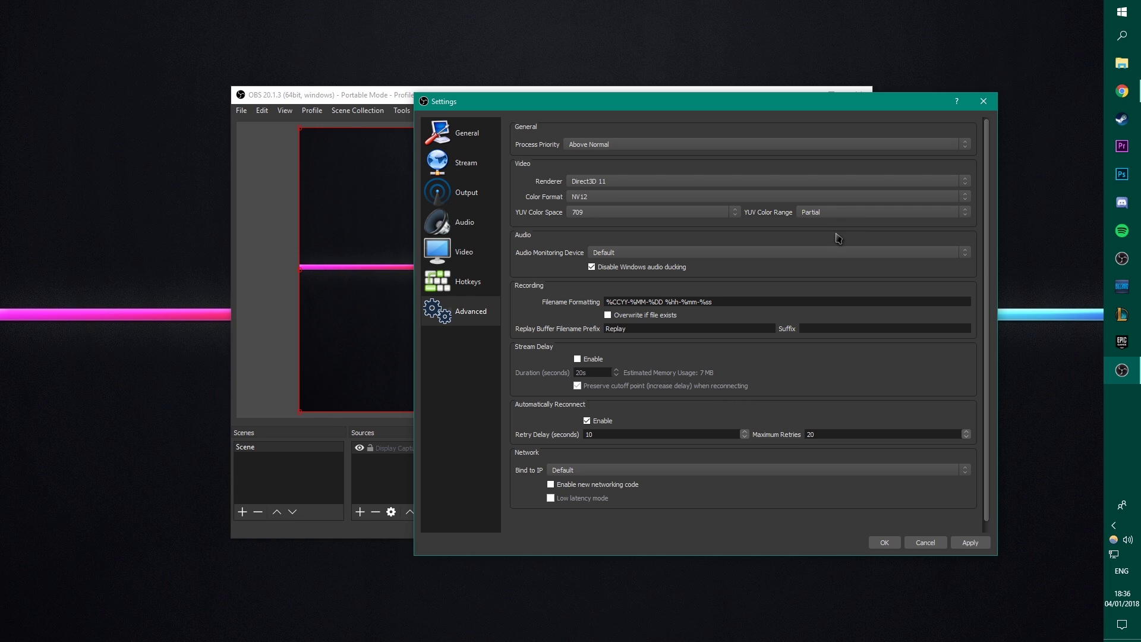
left_click(965, 542)
left_click(884, 542)
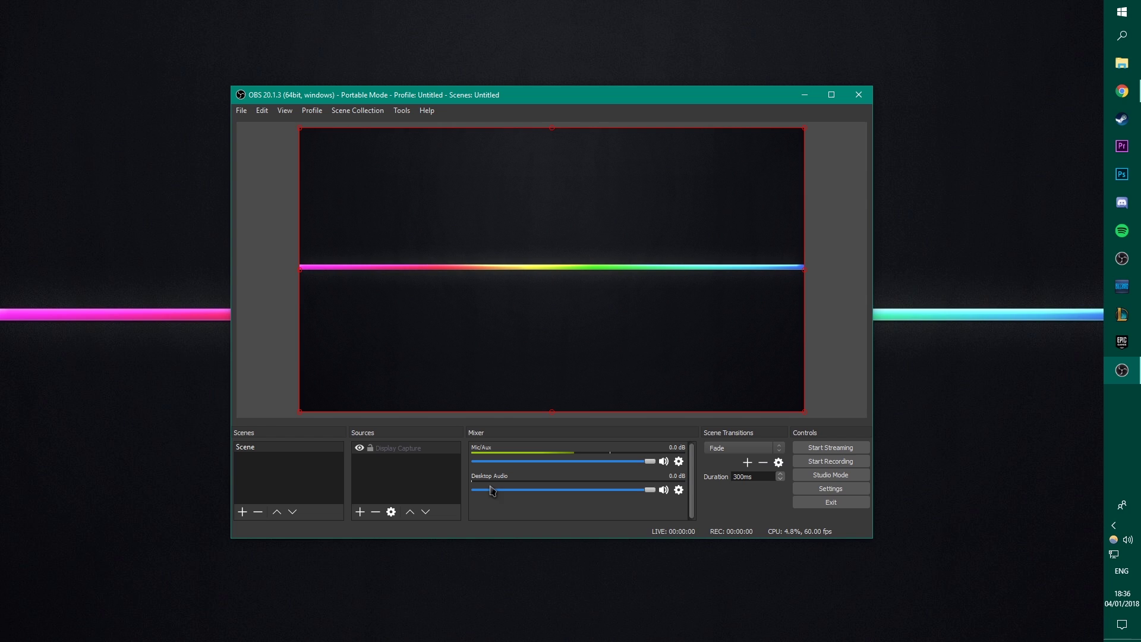
Open Advanced Audio Properties from the Mic/Aux gear menu in the Mixer
left_click(679, 462)
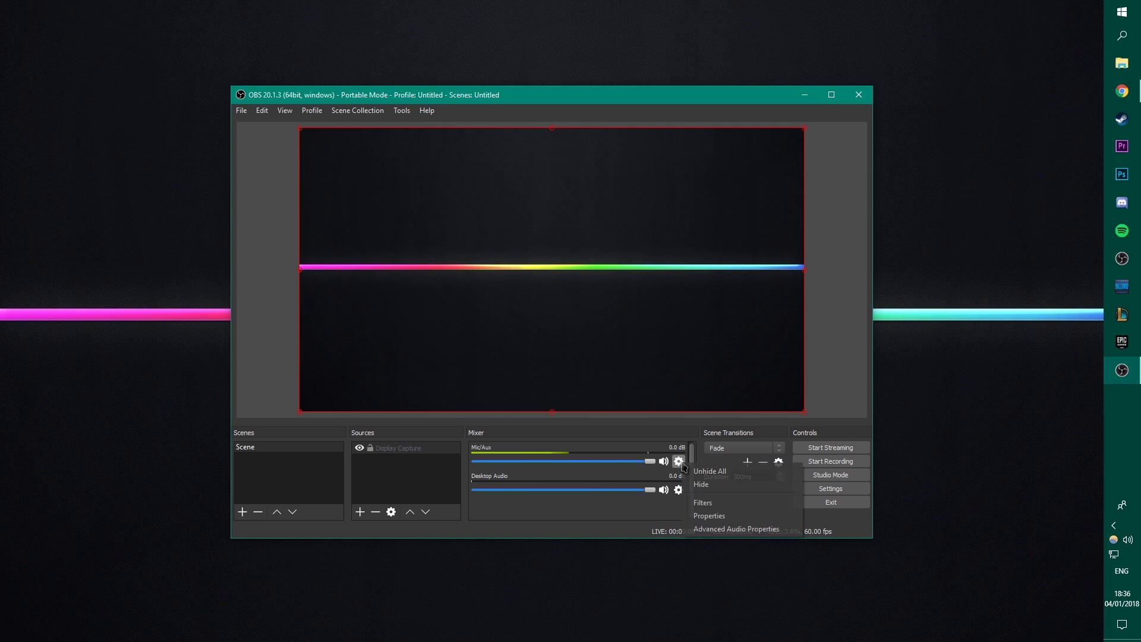
left_click(734, 530)
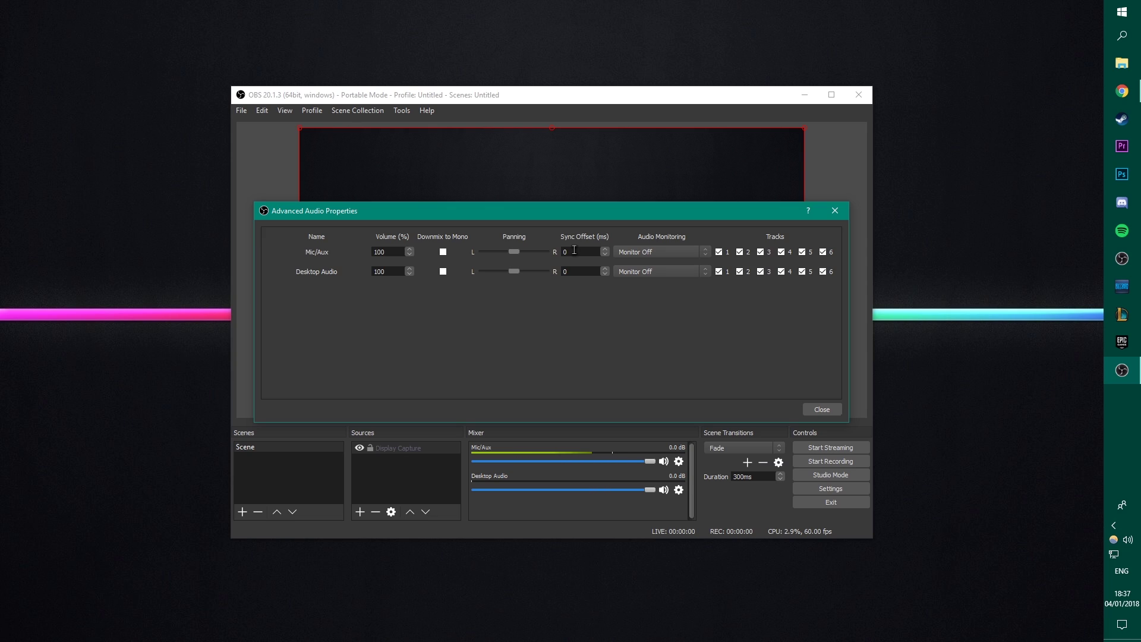
Leave the Mic/Aux sync offset at 0 and remove Mic/Aux from tracks 3-6
left_click(605, 248)
left_click(605, 250)
left_click(605, 255)
left_click(761, 252)
left_click(781, 252)
left_click(802, 252)
left_click(823, 252)
Remove Desktop Audio from tracks 2-6 and Mic/Aux from track 1, then close the dialog
left_click(802, 271)
left_click(782, 272)
left_click(761, 272)
left_click(719, 252)
left_click(741, 274)
left_click(821, 409)
left_click_drag(649, 490, 703, 482)
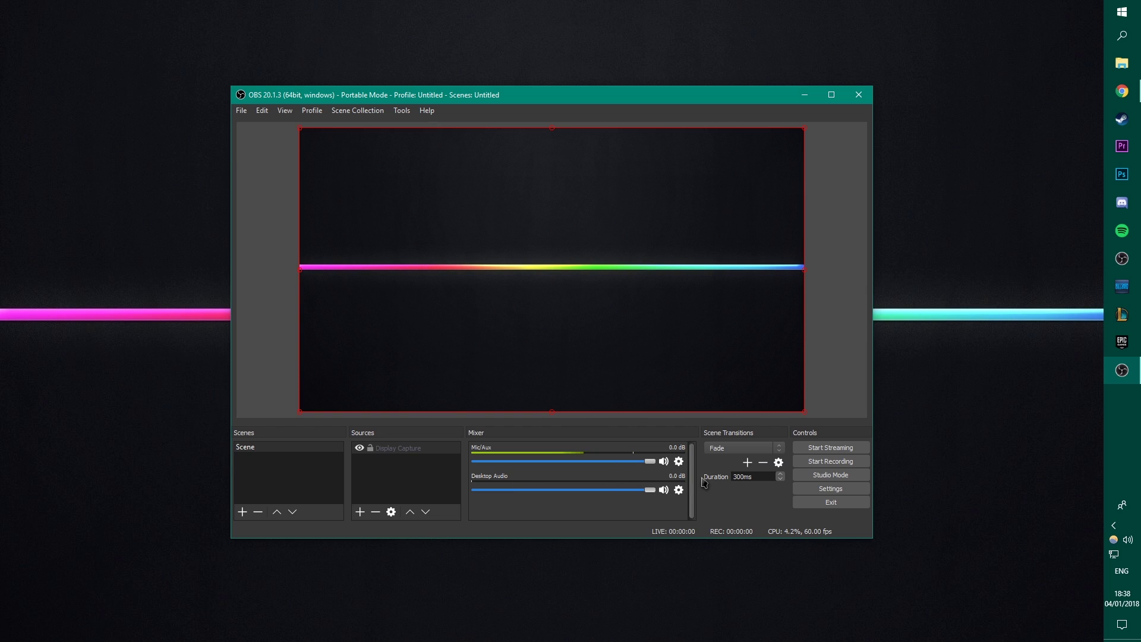